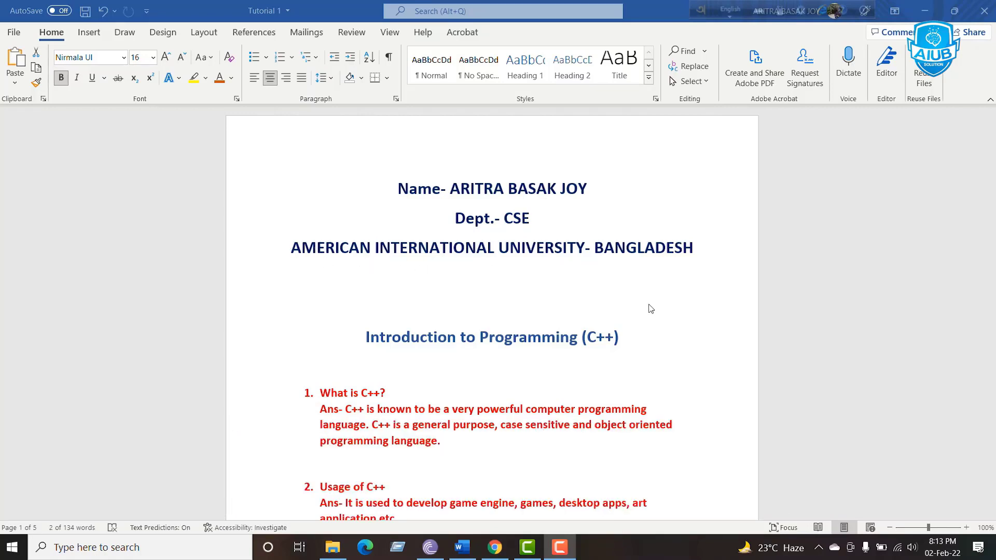
scroll(654, 328, down, 1)
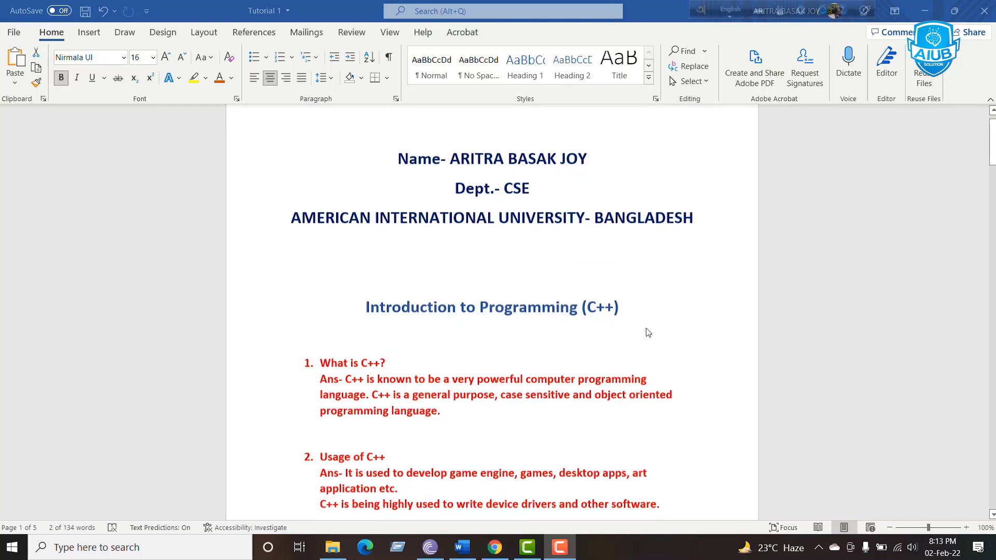
scroll(668, 327, down, 1)
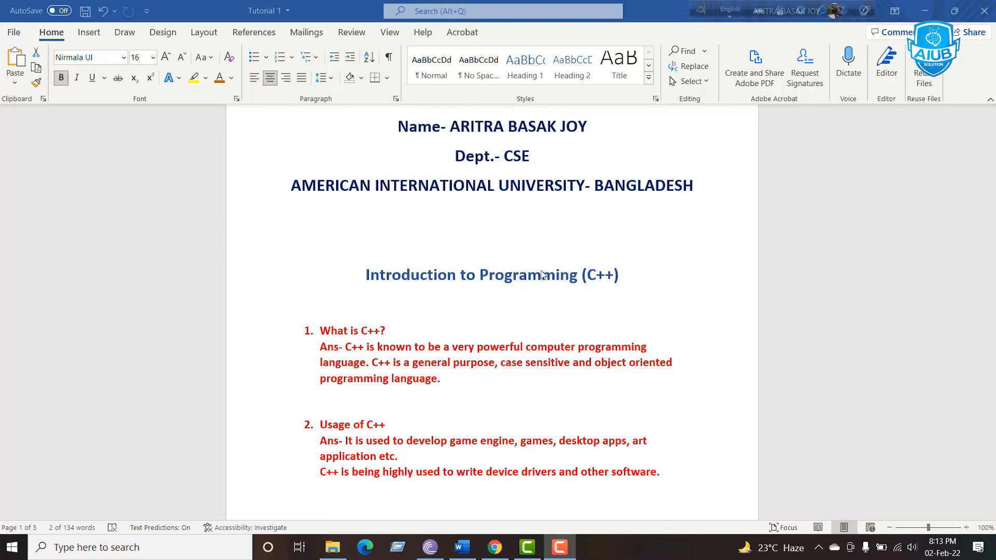
scroll(514, 271, down, 2)
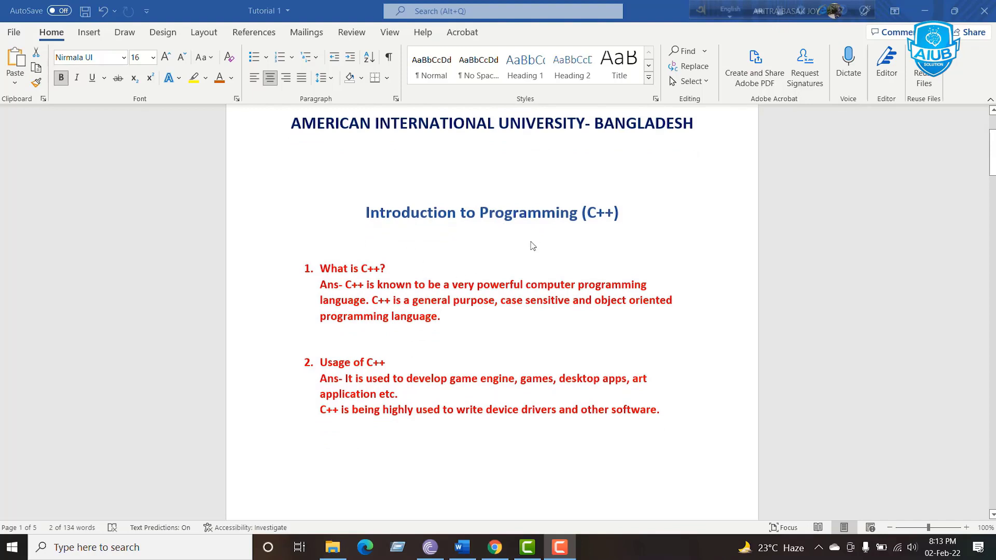
scroll(524, 249, down, 1)
scroll(525, 249, down, 1)
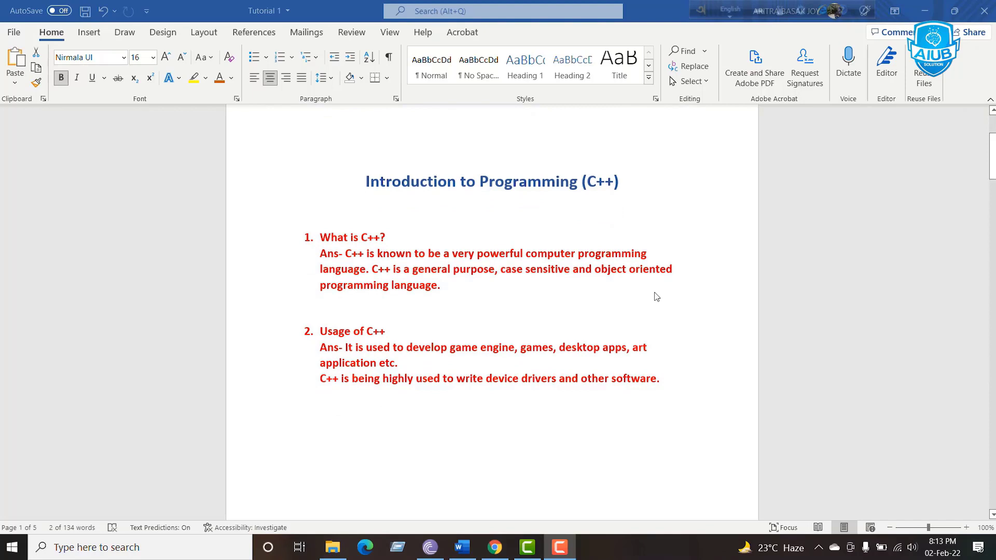
scroll(653, 302, down, 1)
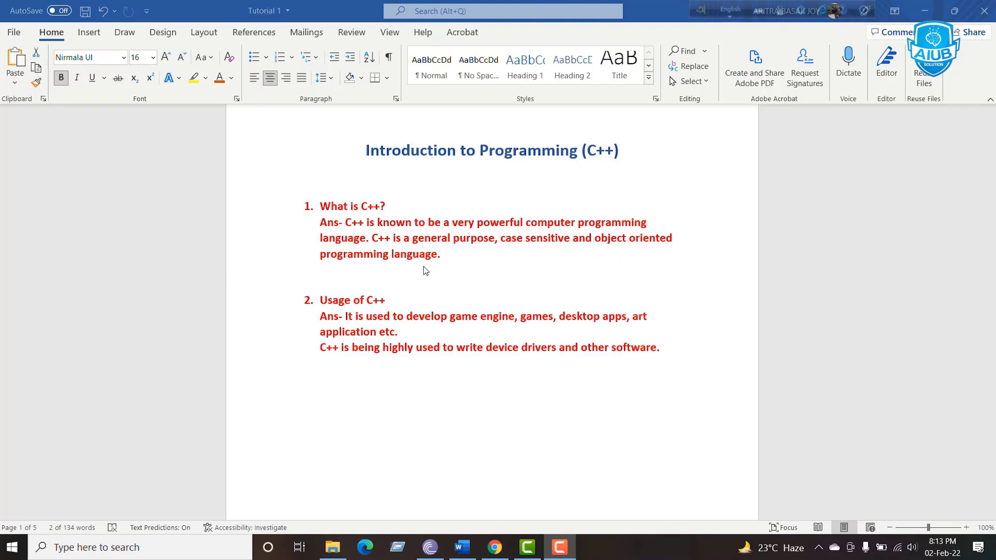
scroll(461, 273, down, 1)
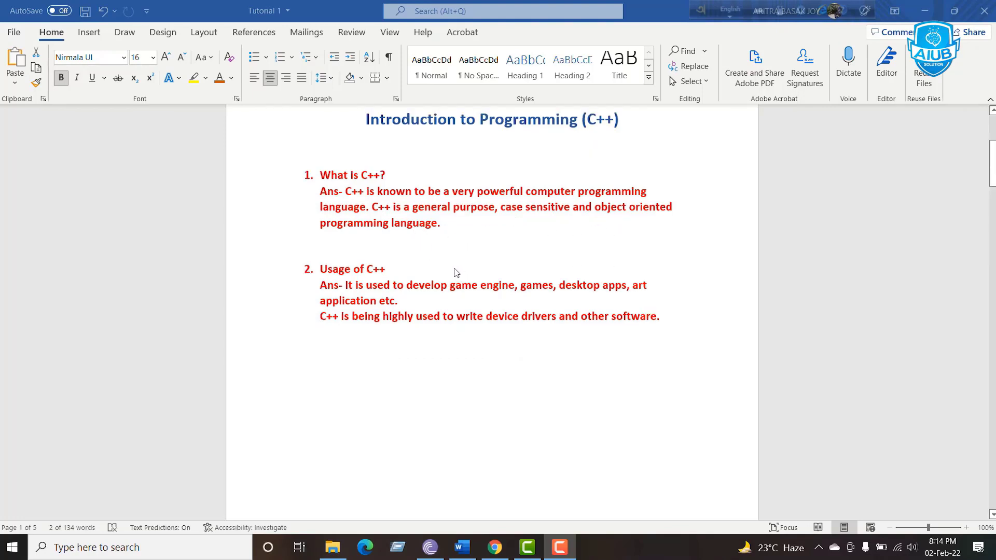
scroll(457, 273, down, 1)
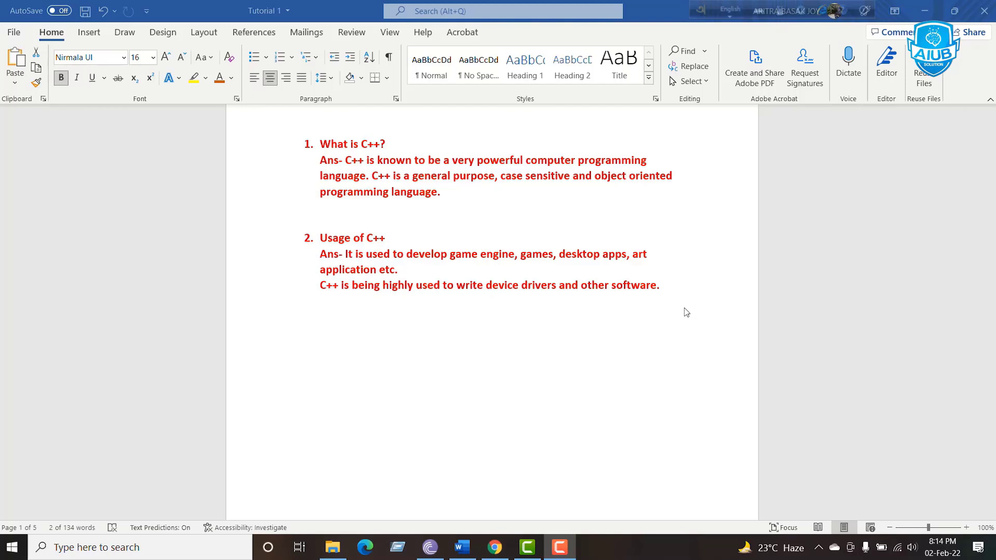
scroll(658, 314, down, 1)
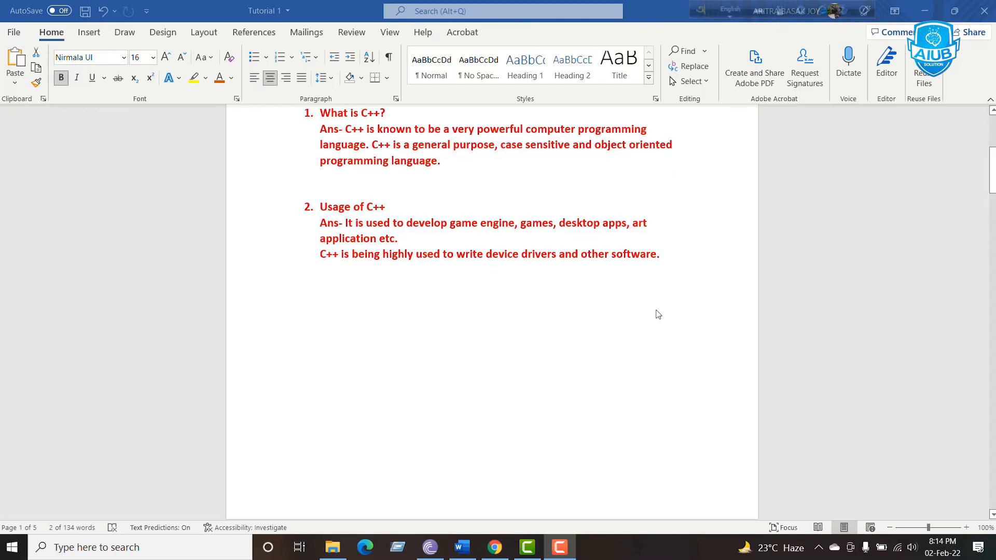
scroll(658, 314, down, 3)
scroll(658, 315, down, 3)
scroll(669, 304, down, 3)
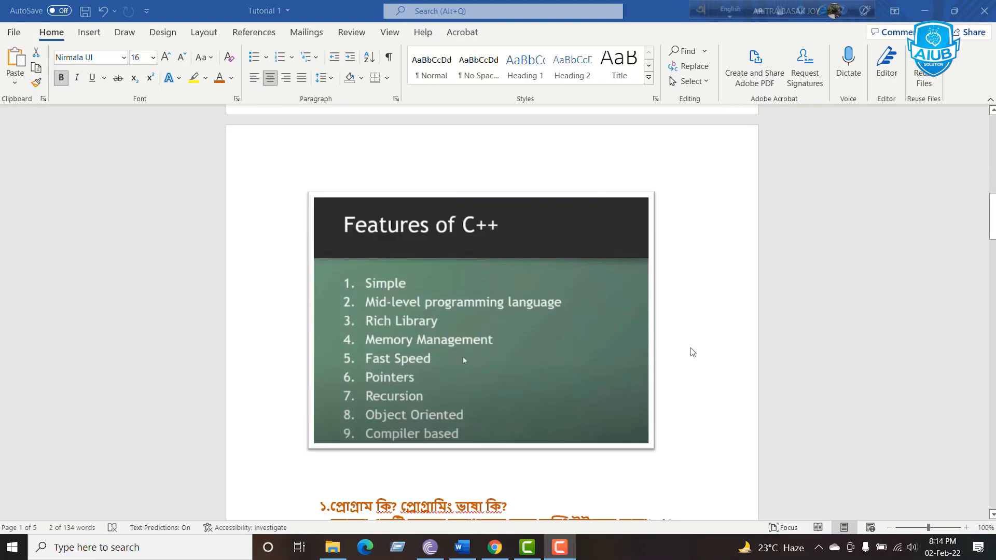
scroll(692, 353, down, 1)
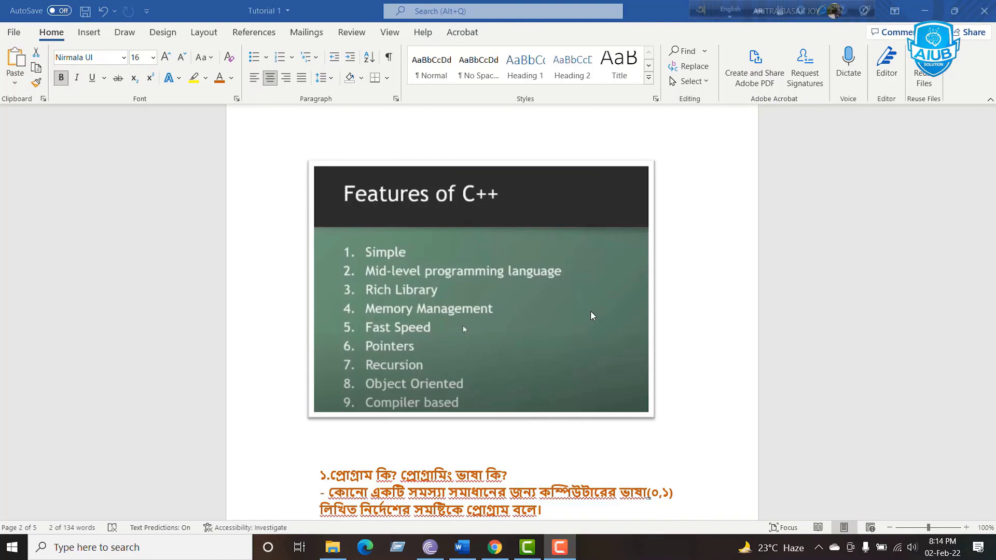
scroll(580, 321, down, 1)
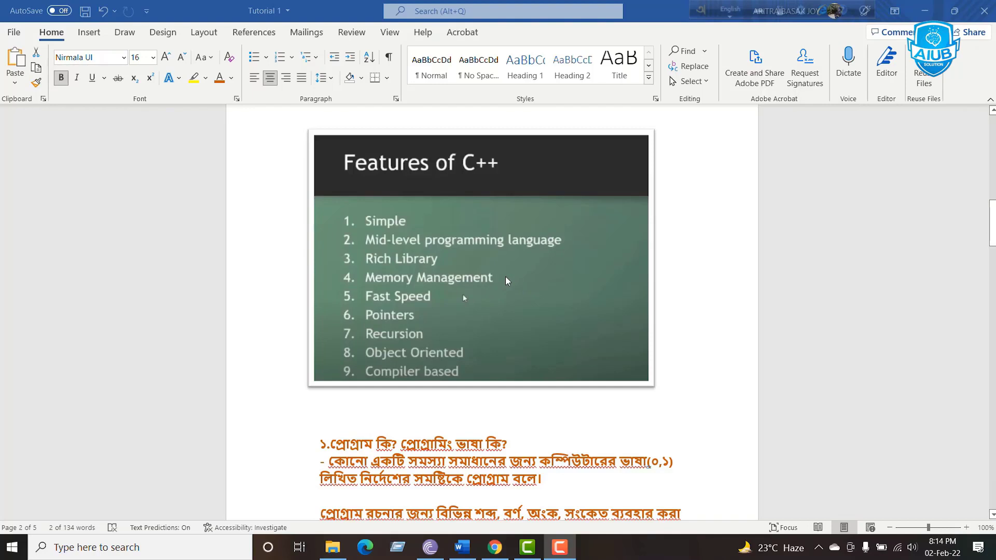
scroll(506, 279, down, 1)
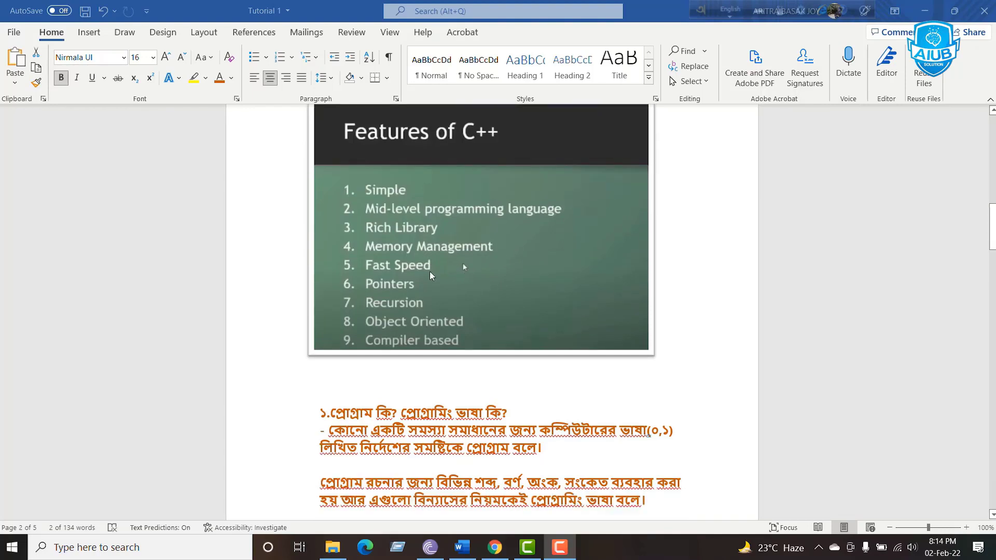
scroll(423, 272, down, 1)
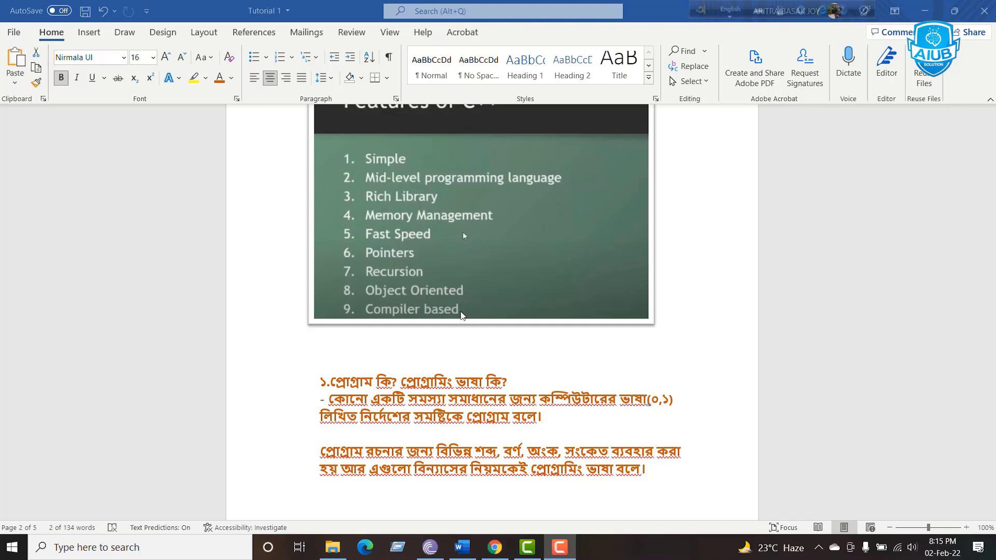
scroll(461, 315, up, 1)
scroll(473, 312, down, 1)
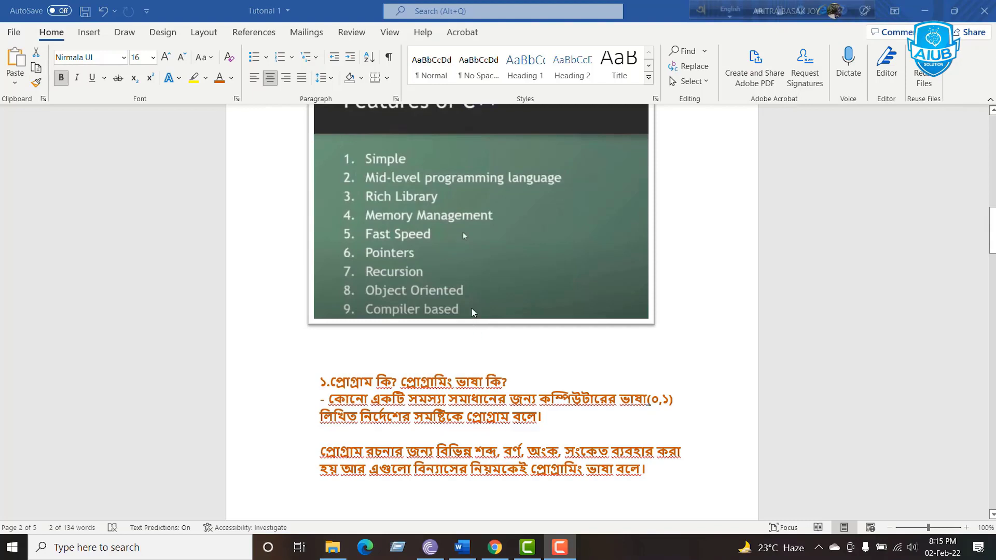
scroll(664, 368, down, 3)
scroll(664, 368, down, 3)
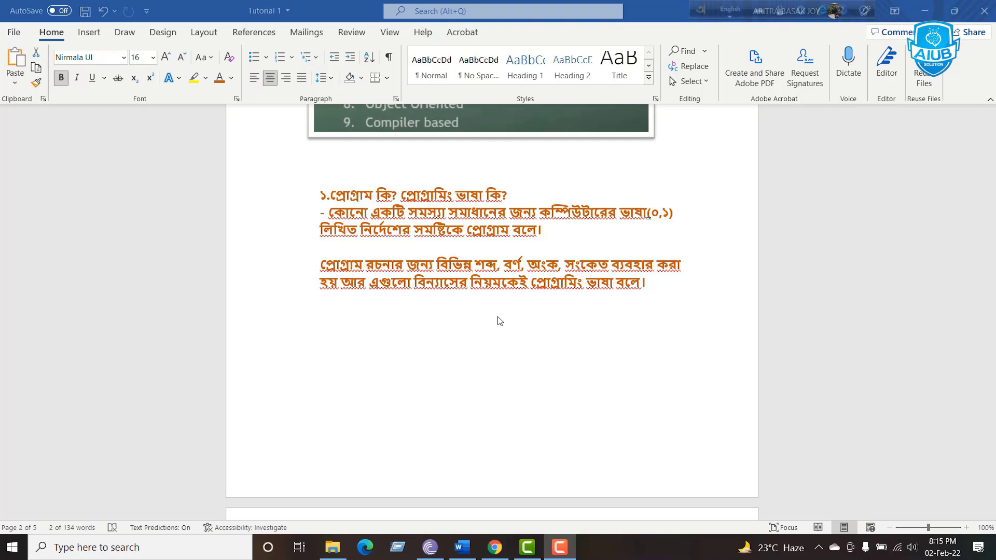
scroll(359, 281, down, 1)
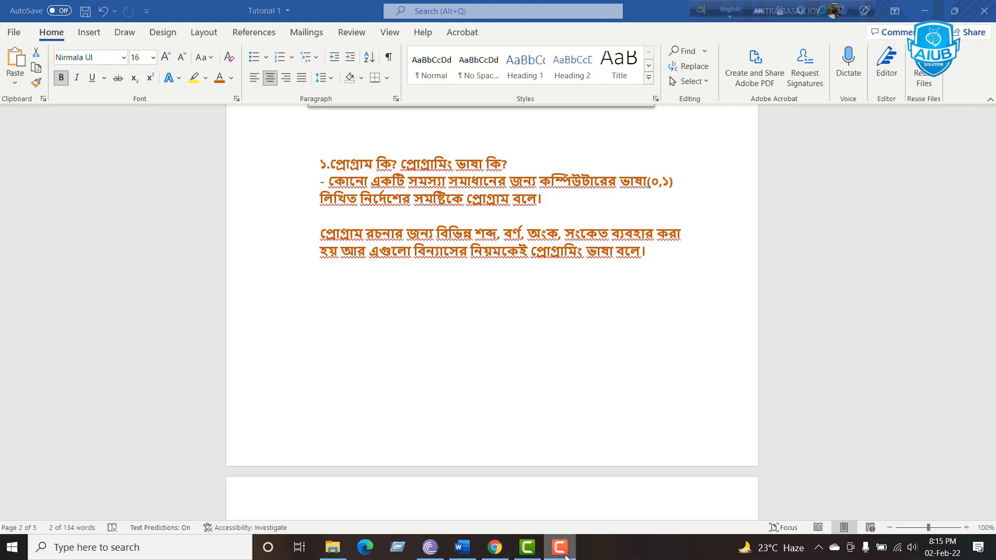
Advance to page three showing the source-to-binary and translator-program images.
click(567, 550)
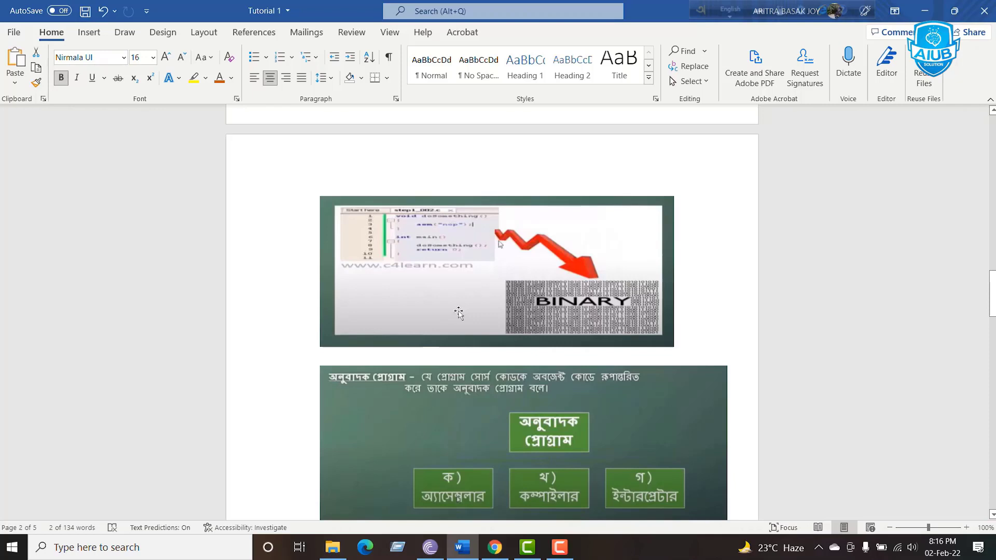
scroll(543, 295, down, 1)
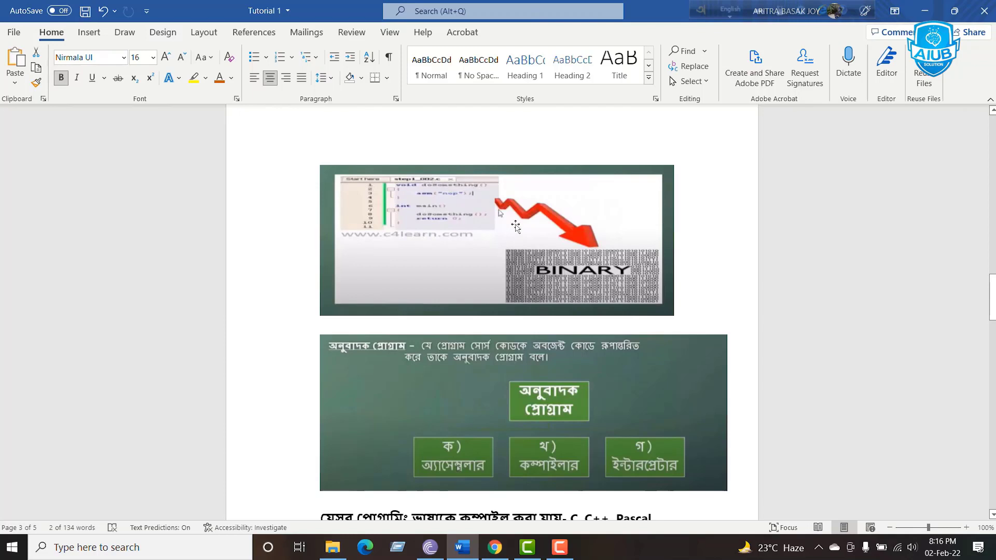
scroll(577, 299, down, 1)
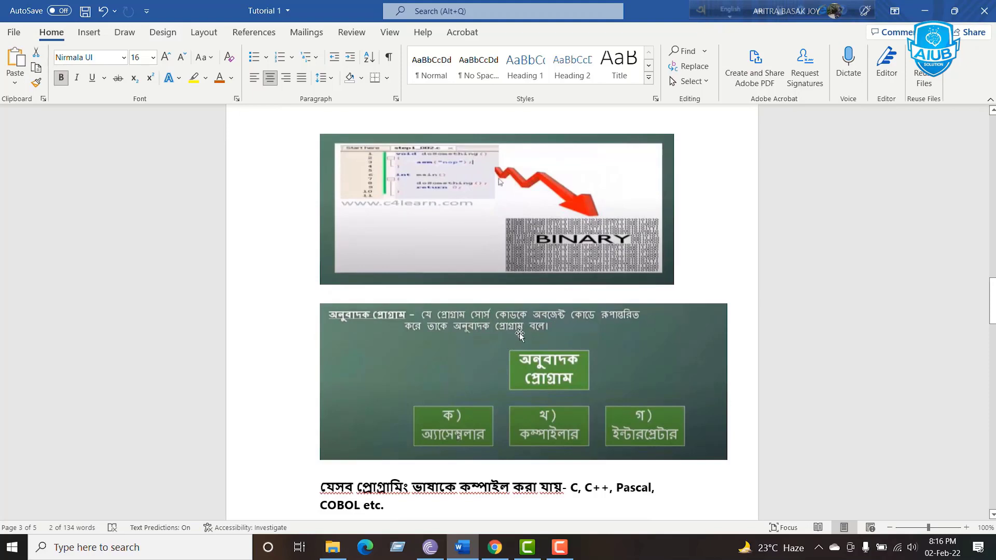
scroll(520, 334, down, 1)
scroll(611, 315, down, 1)
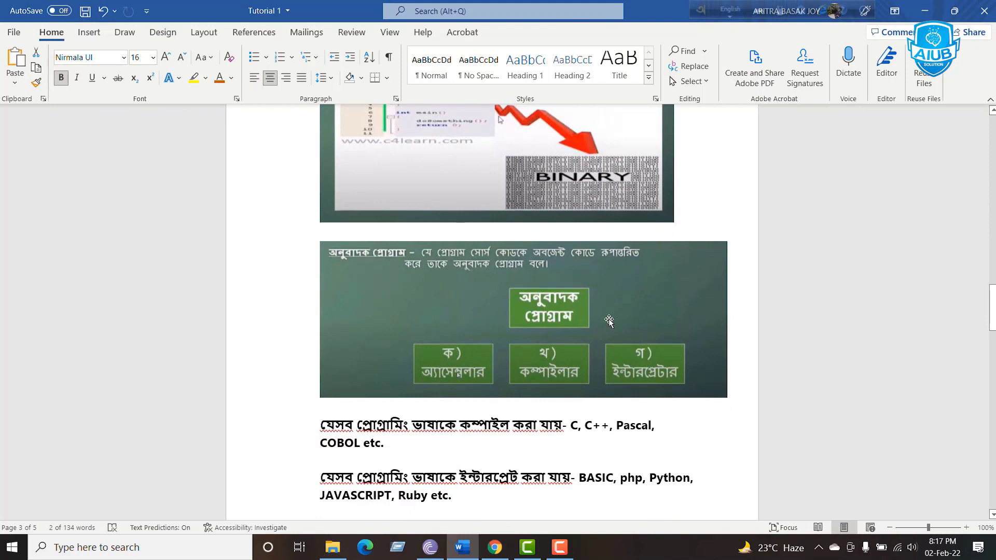
scroll(609, 321, down, 1)
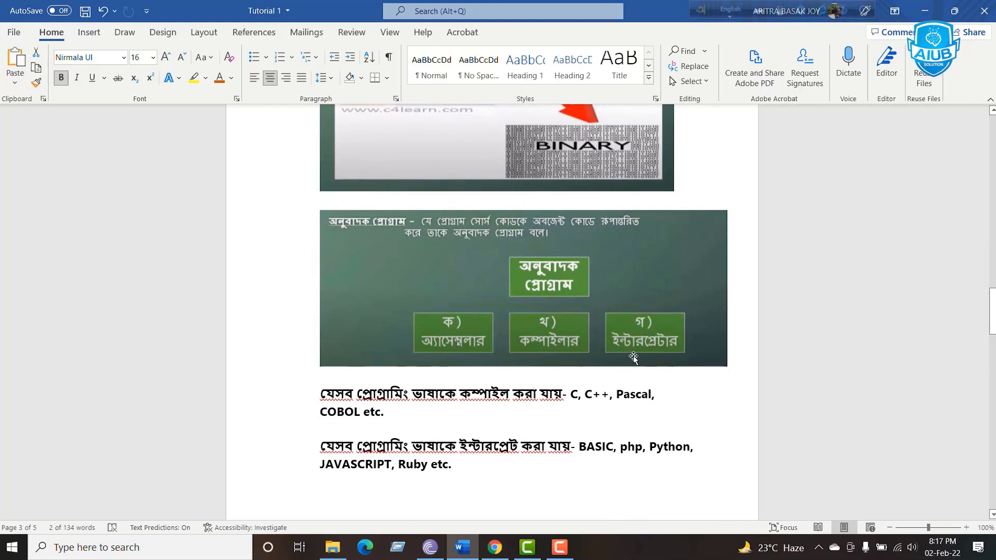
scroll(635, 358, down, 1)
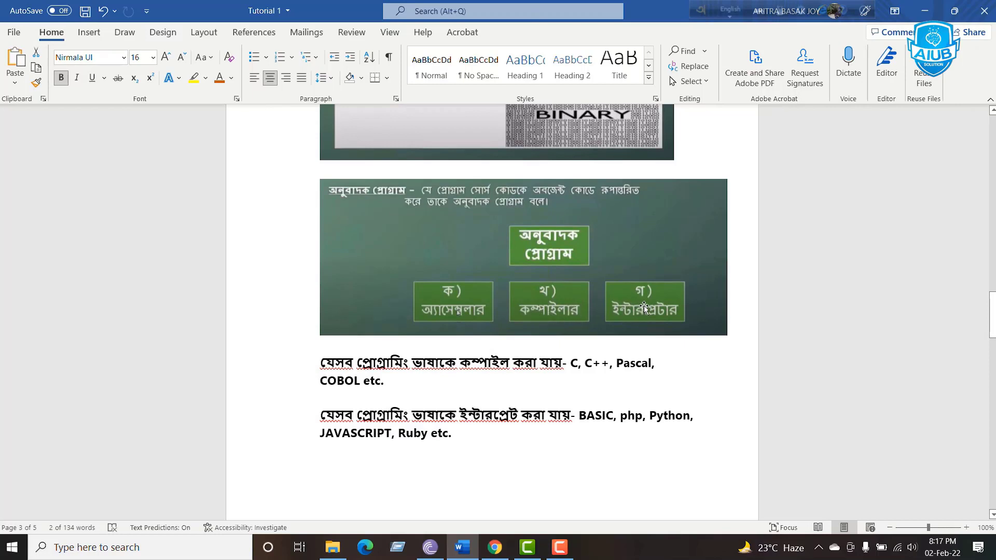
scroll(645, 309, down, 1)
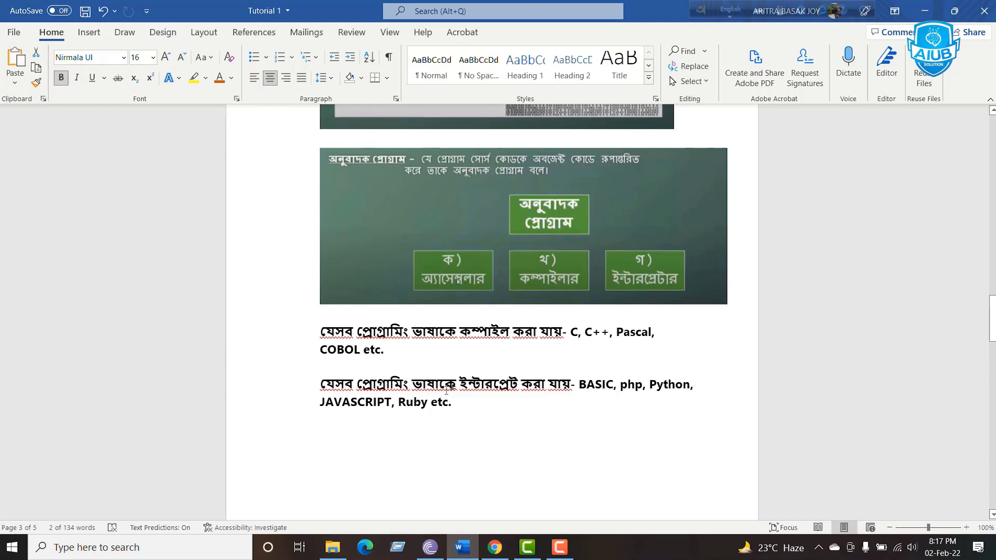
scroll(451, 390, down, 1)
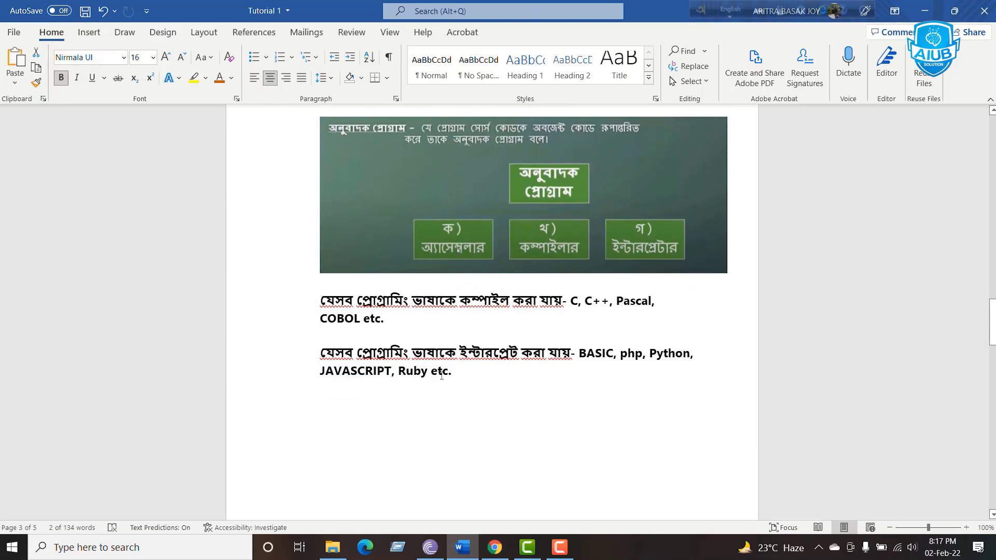
scroll(442, 377, down, 3)
scroll(442, 376, down, 3)
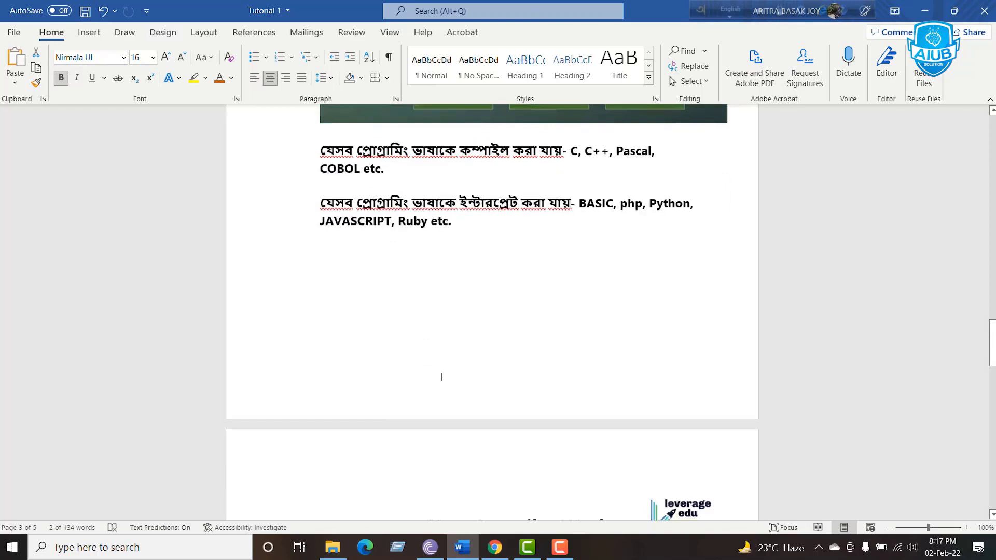
scroll(442, 377, down, 3)
scroll(442, 377, down, 3)
scroll(441, 375, down, 3)
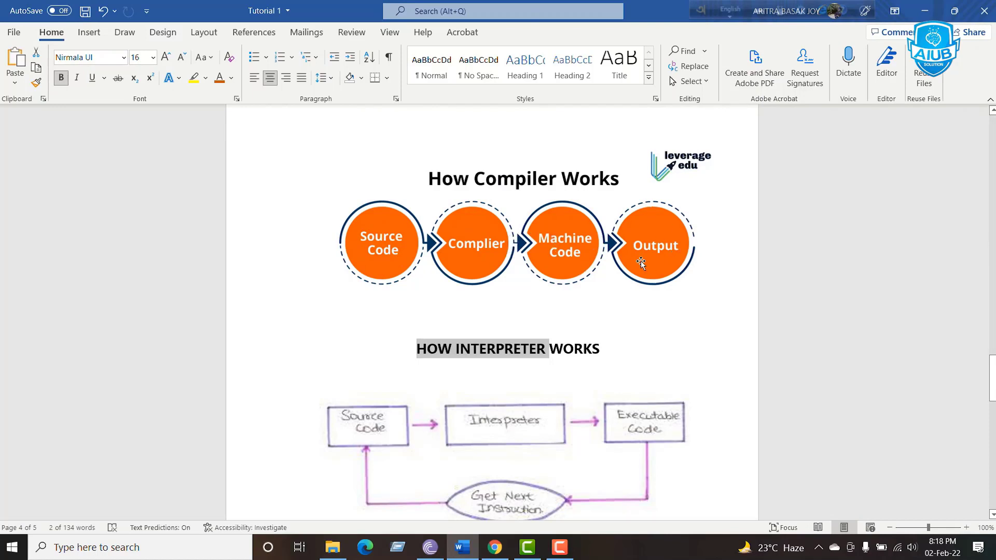
scroll(641, 265, down, 4)
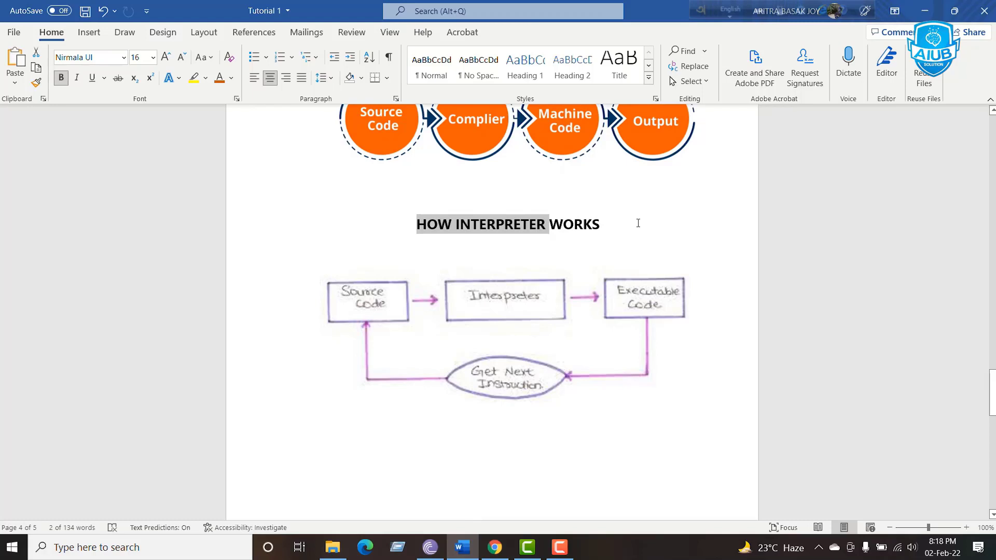
Clear the heading highlight so page 5's compiler-versus-interpreter table can be reviewed.
click(639, 225)
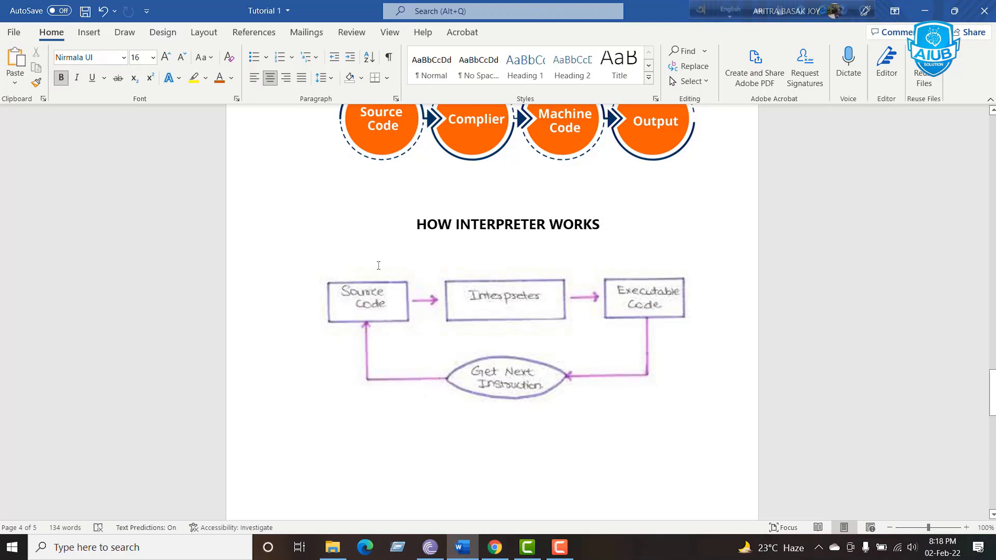
scroll(390, 273, up, 3)
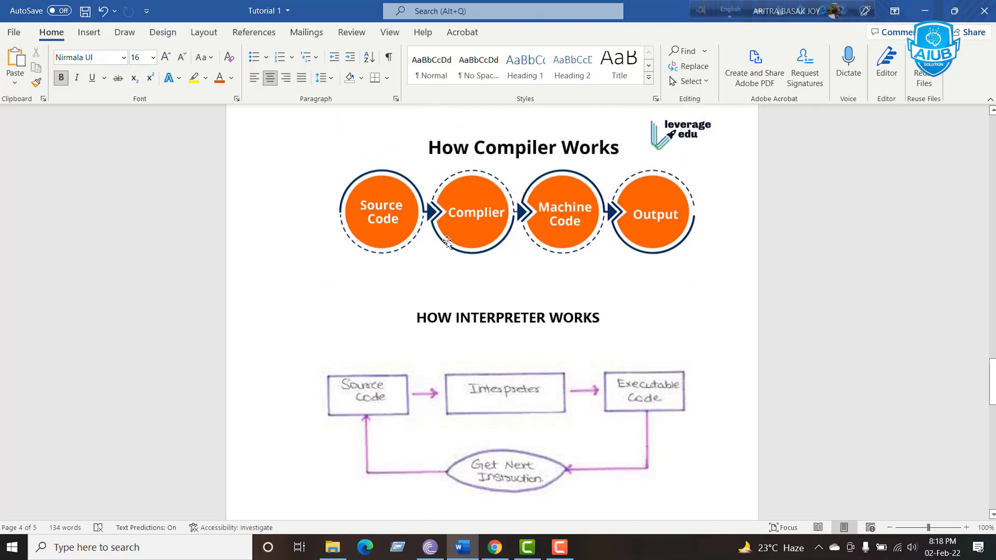
scroll(448, 243, down, 3)
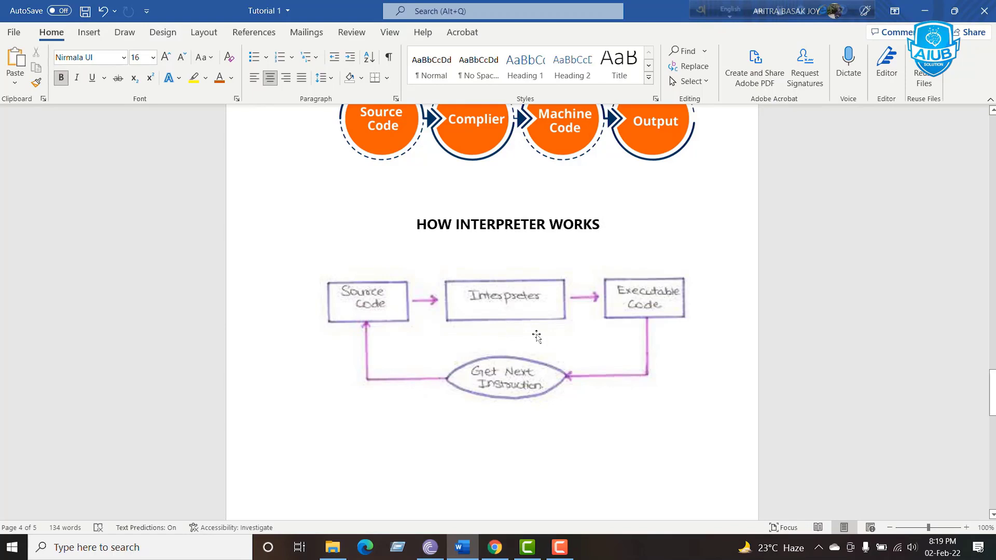
scroll(538, 339, down, 1)
scroll(520, 345, down, 1)
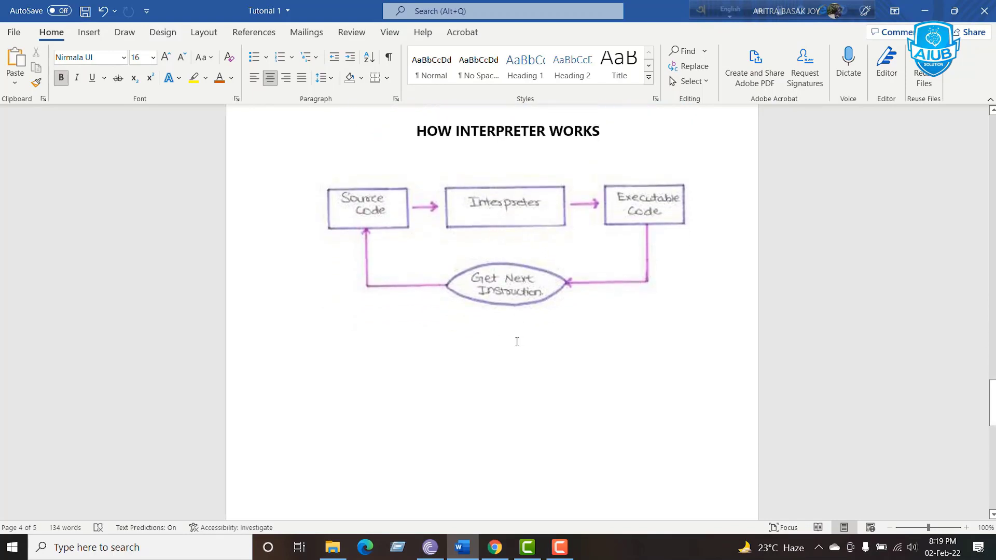
scroll(520, 345, down, 5)
scroll(468, 335, down, 4)
scroll(467, 335, down, 1)
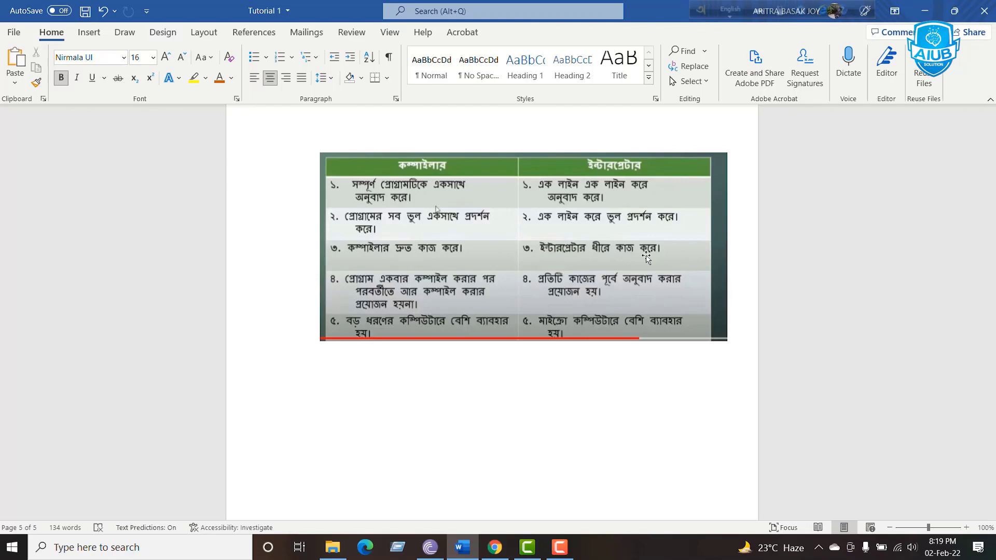
scroll(646, 257, down, 1)
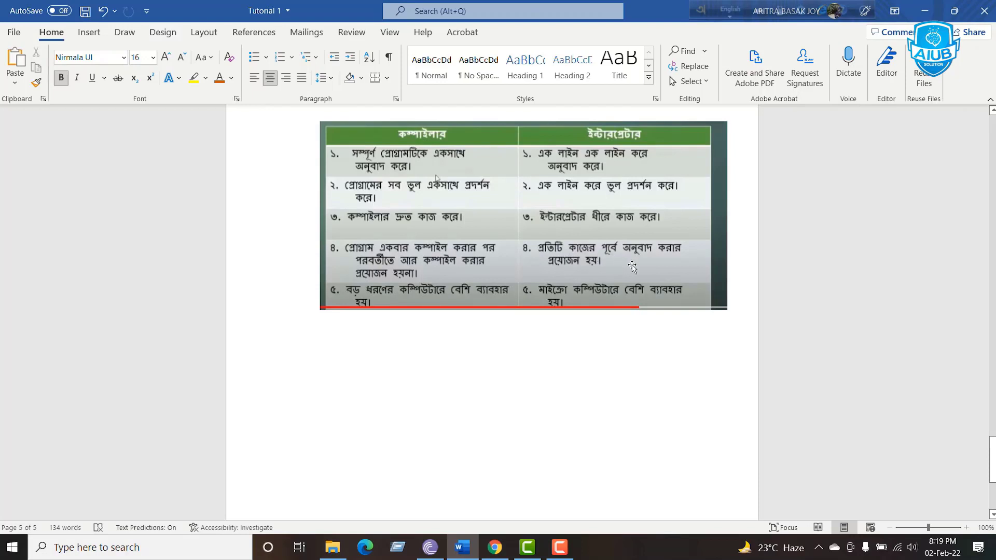
scroll(487, 288, down, 1)
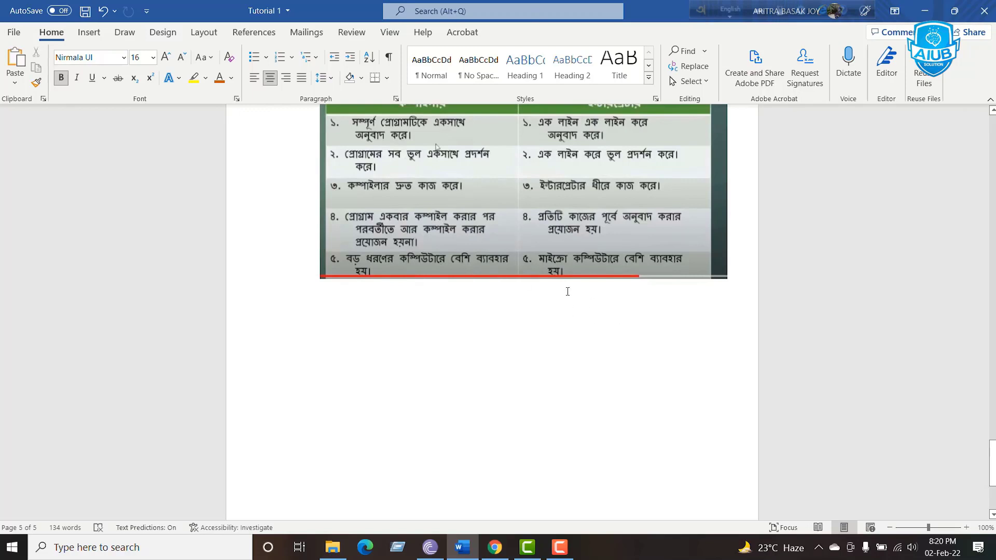
scroll(567, 292, up, 2)
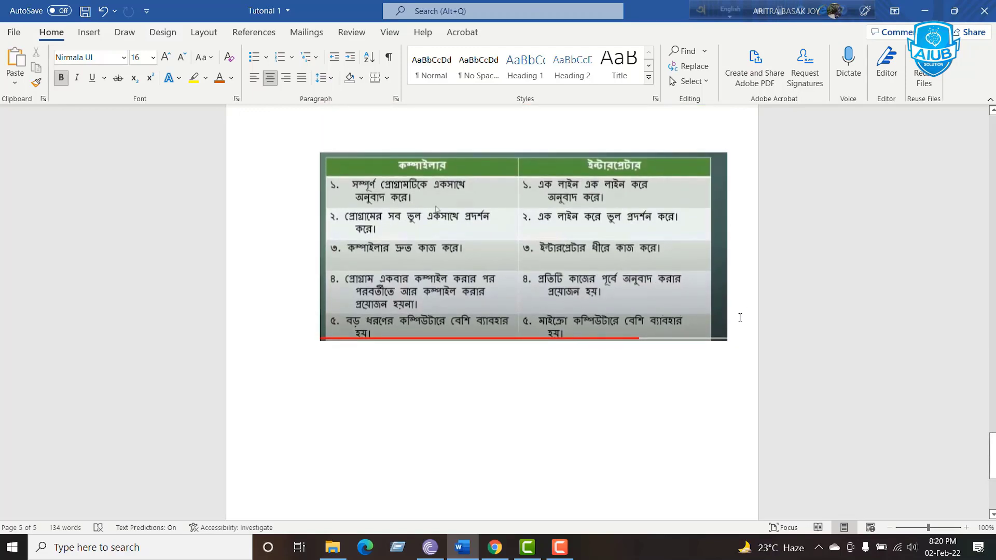
scroll(740, 317, down, 2)
scroll(686, 358, up, 2)
scroll(600, 419, up, 2)
scroll(600, 419, up, 3)
scroll(599, 419, up, 2)
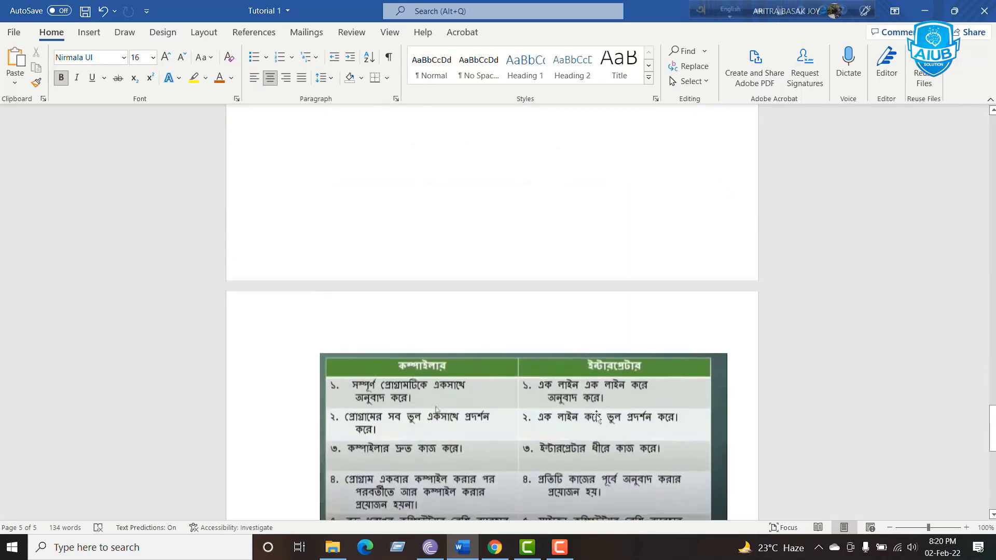
scroll(600, 420, up, 5)
scroll(599, 419, up, 4)
scroll(599, 419, up, 4)
scroll(599, 418, up, 3)
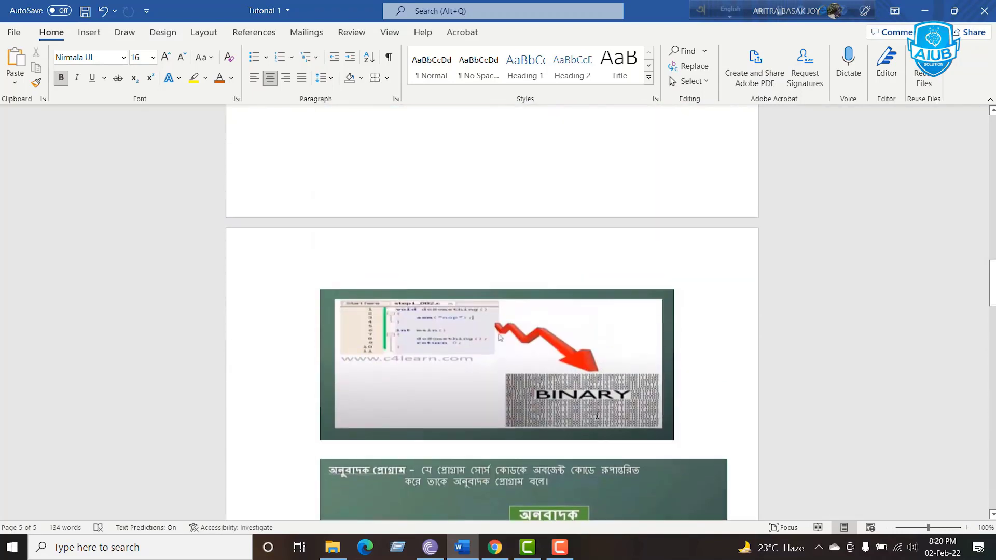
scroll(597, 415, up, 5)
scroll(596, 415, up, 4)
scroll(597, 415, up, 4)
scroll(596, 416, up, 4)
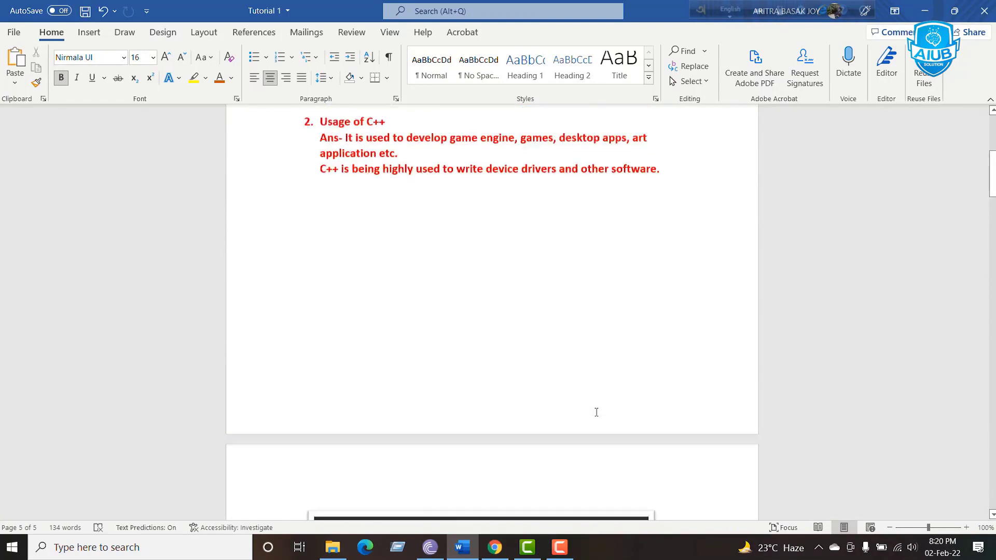
scroll(596, 412, up, 5)
scroll(596, 412, up, 1)
scroll(591, 413, up, 1)
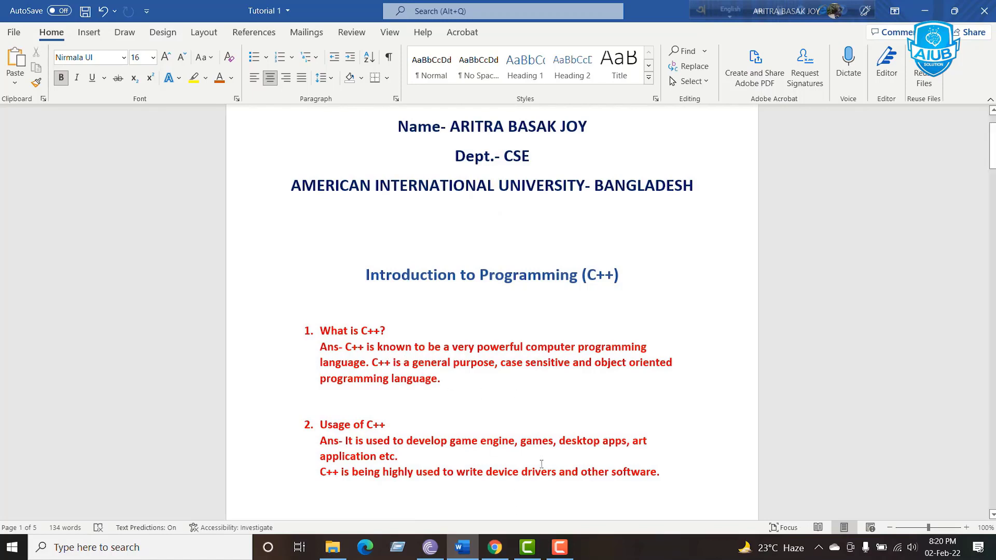
Switch from Word to Code::Blocks with 1st Tutorial.cpp open after pausing the recorder.
click(560, 548)
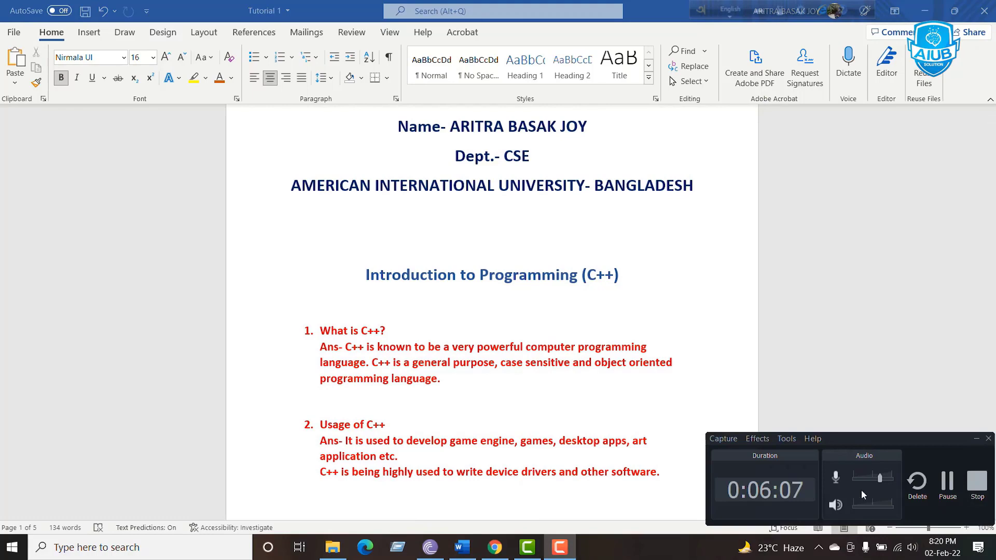
click(938, 481)
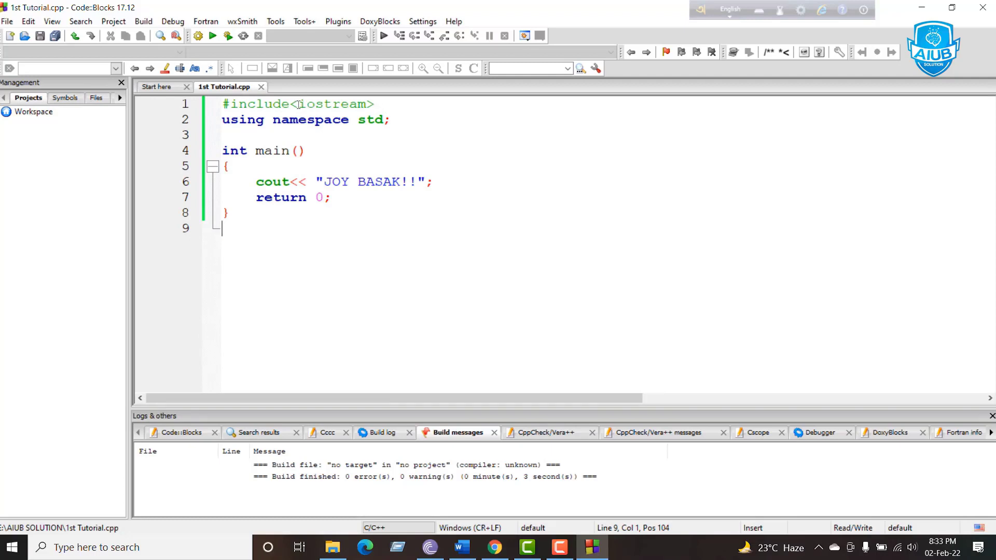
Highlight iostream in the include line and the cout statement on line 6 while explaining them.
click(298, 103)
drag(297, 104, 367, 103)
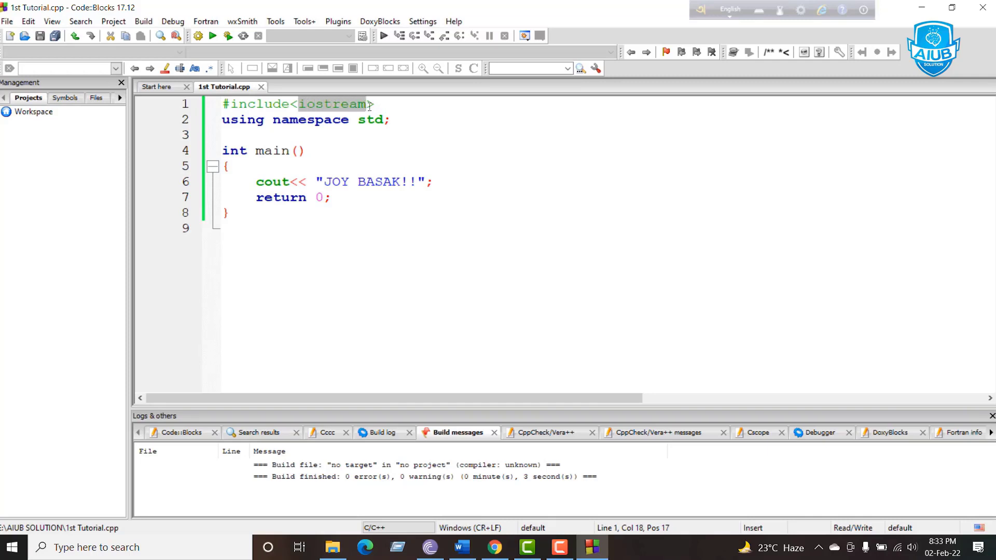
click(395, 118)
drag(366, 104, 297, 104)
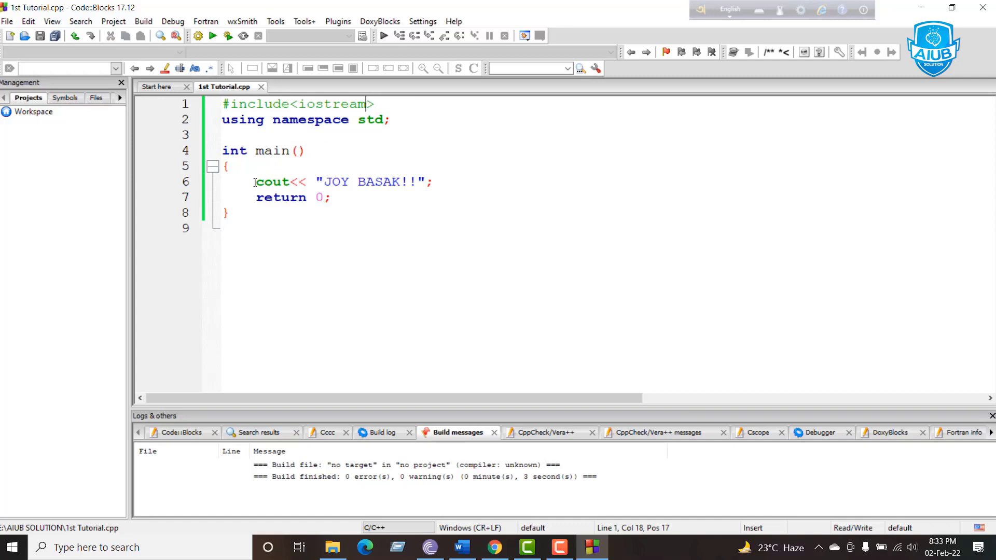
drag(254, 181, 435, 182)
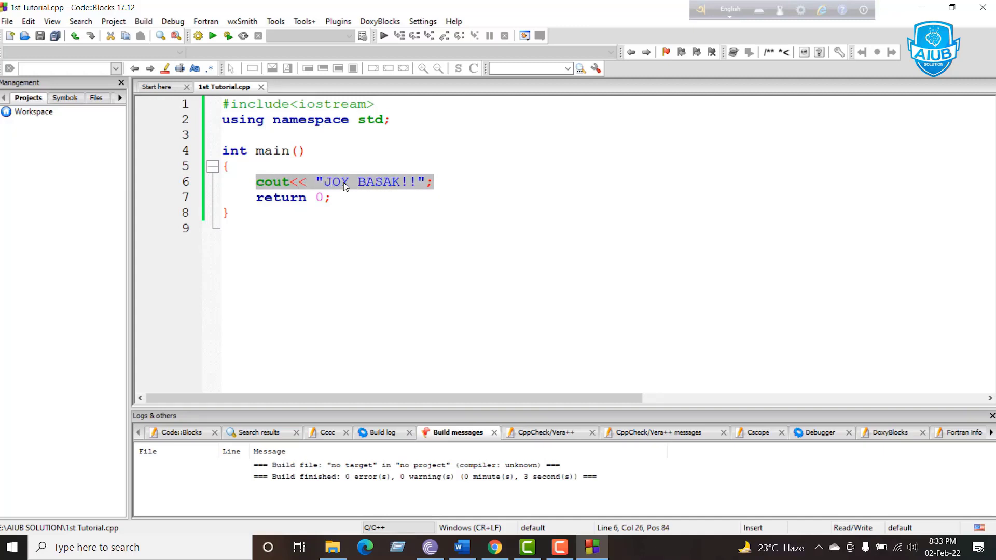
click(288, 187)
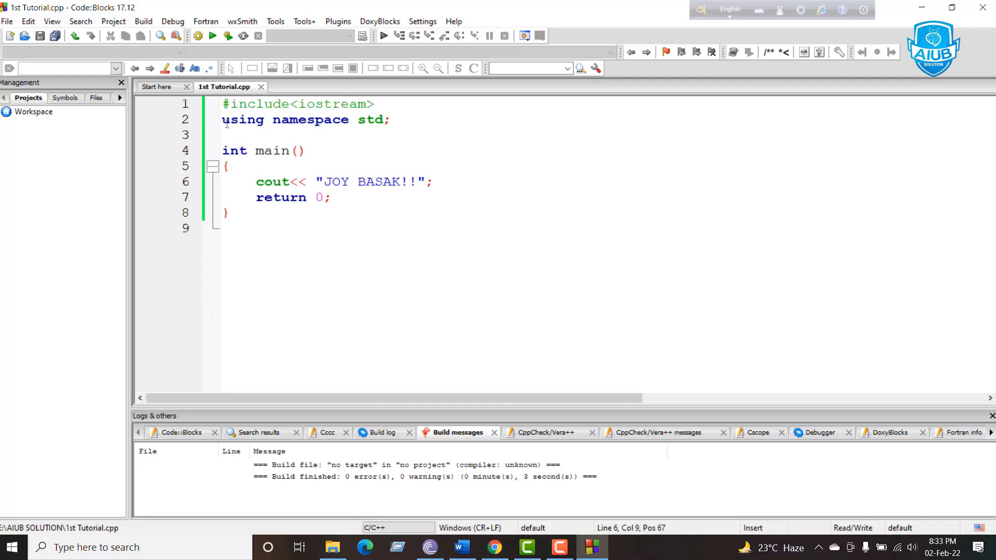
drag(223, 120, 389, 119)
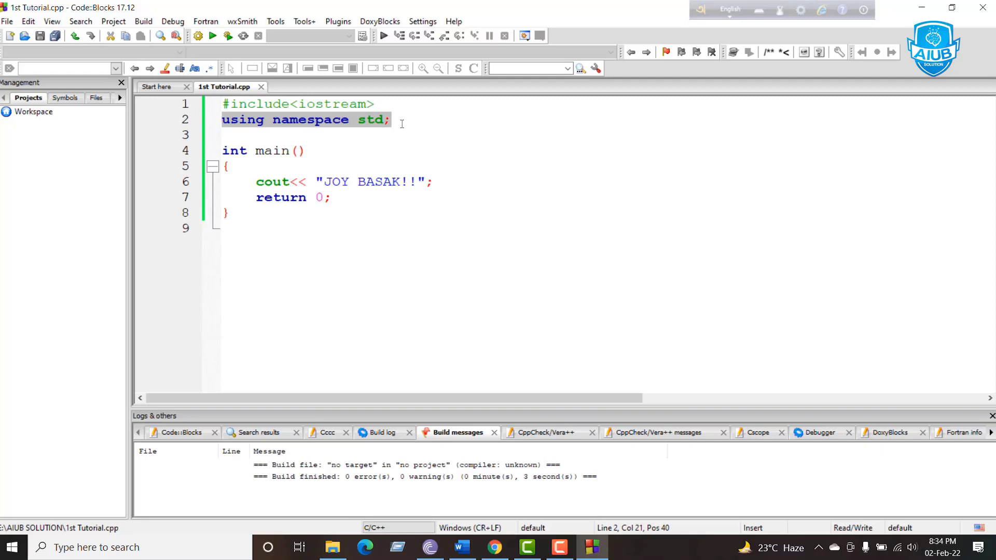
click(402, 119)
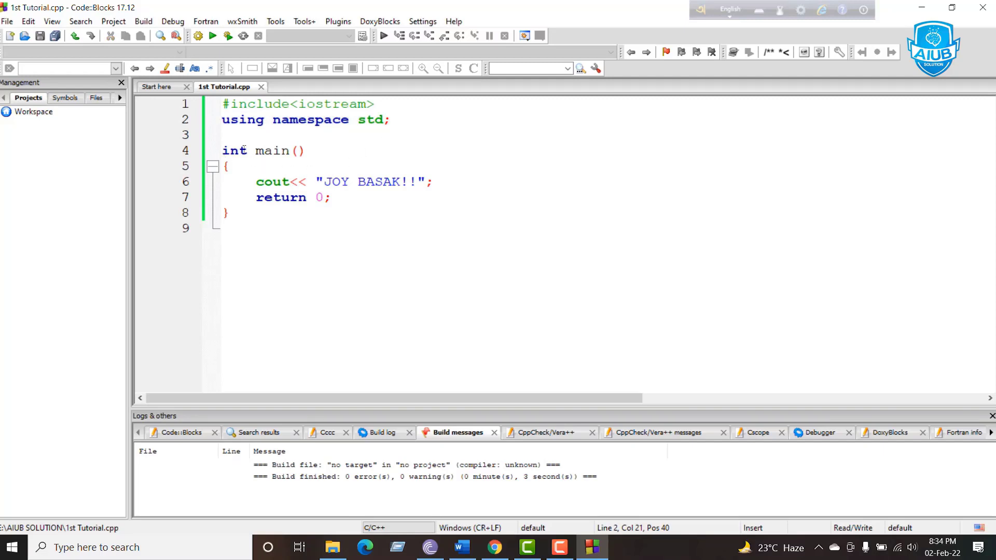
drag(248, 151, 222, 150)
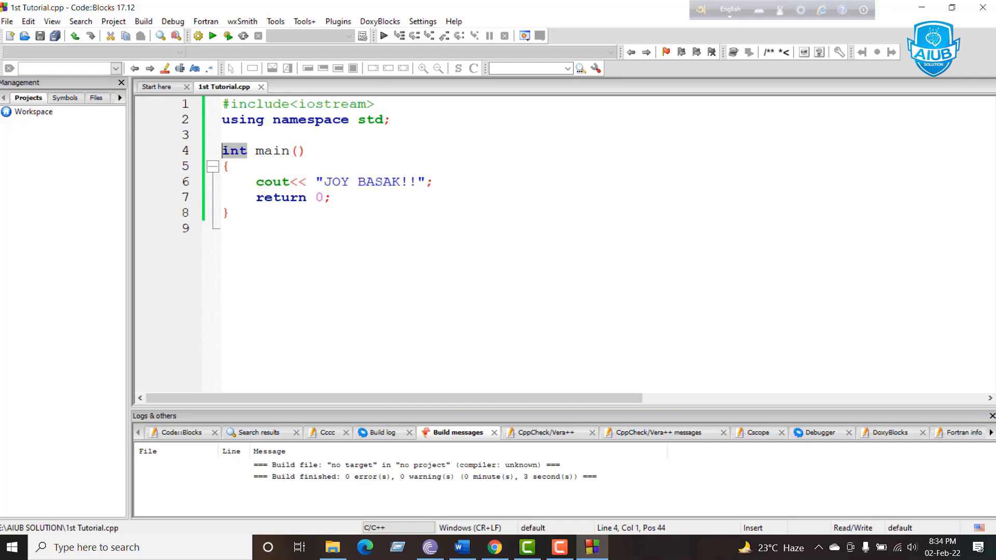
click(248, 151)
drag(256, 150, 305, 150)
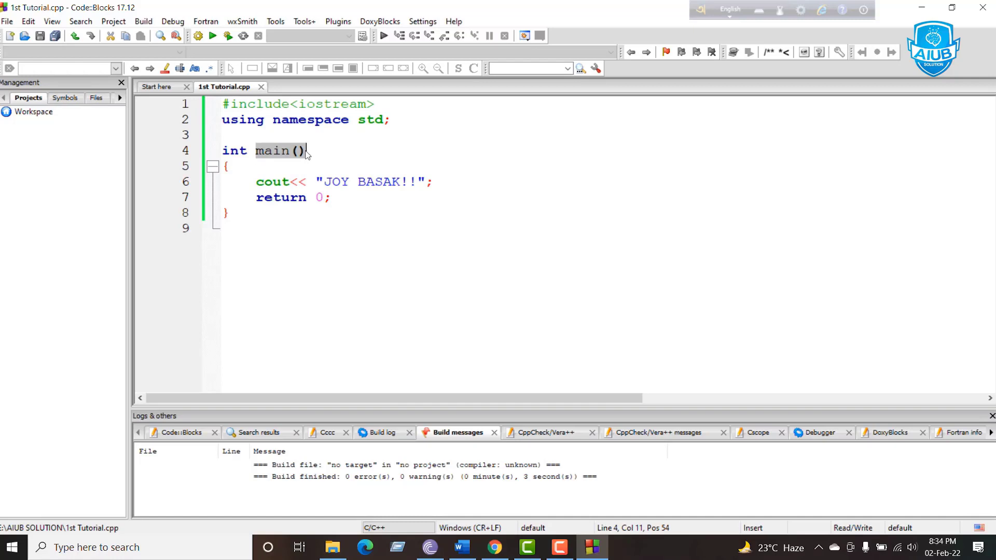
click(225, 167)
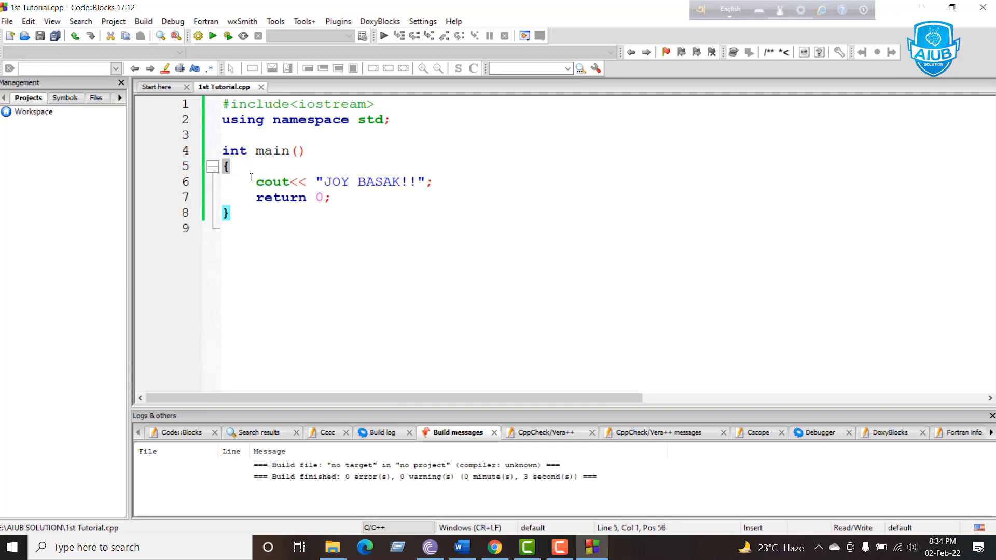
drag(256, 181, 292, 182)
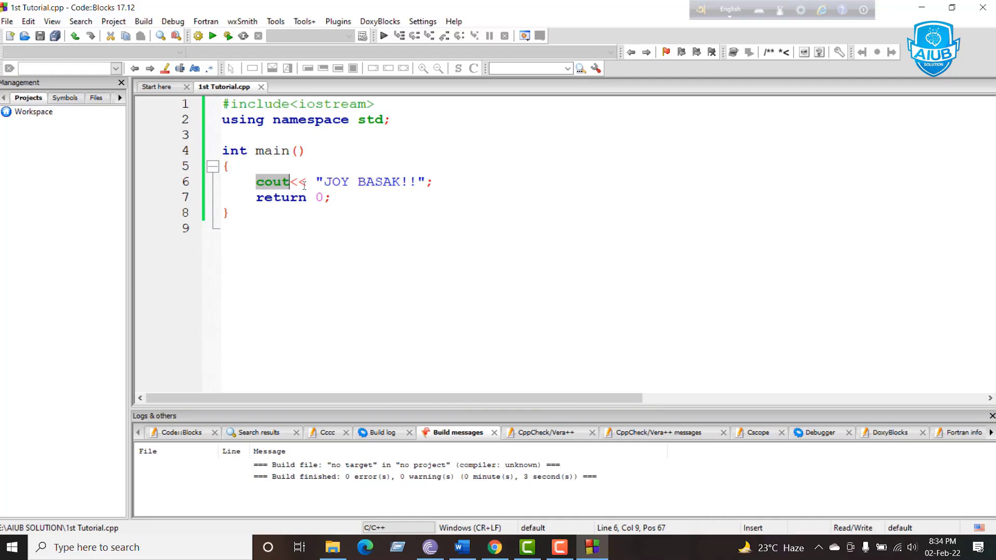
drag(309, 183, 292, 183)
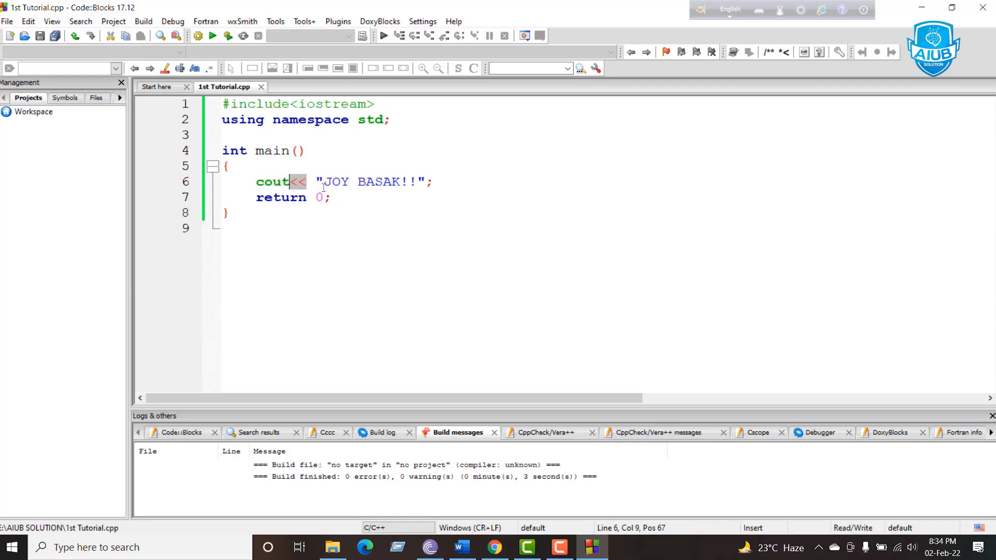
click(323, 186)
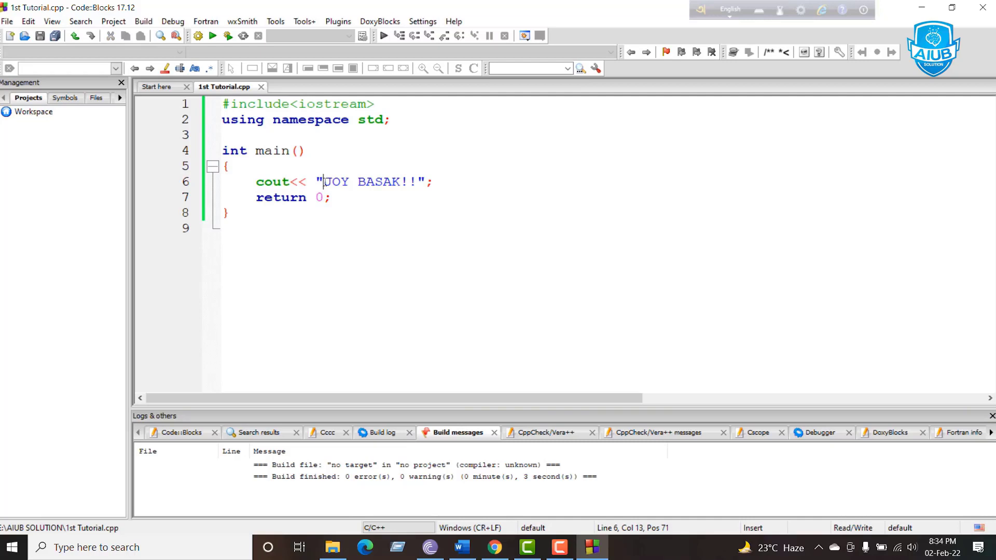
drag(323, 181, 422, 186)
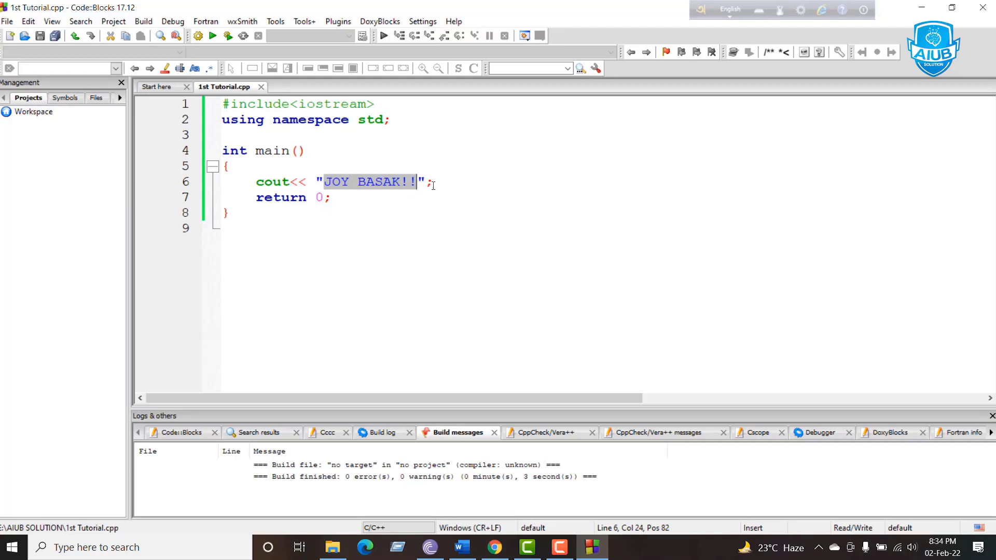
click(438, 182)
drag(434, 183, 429, 187)
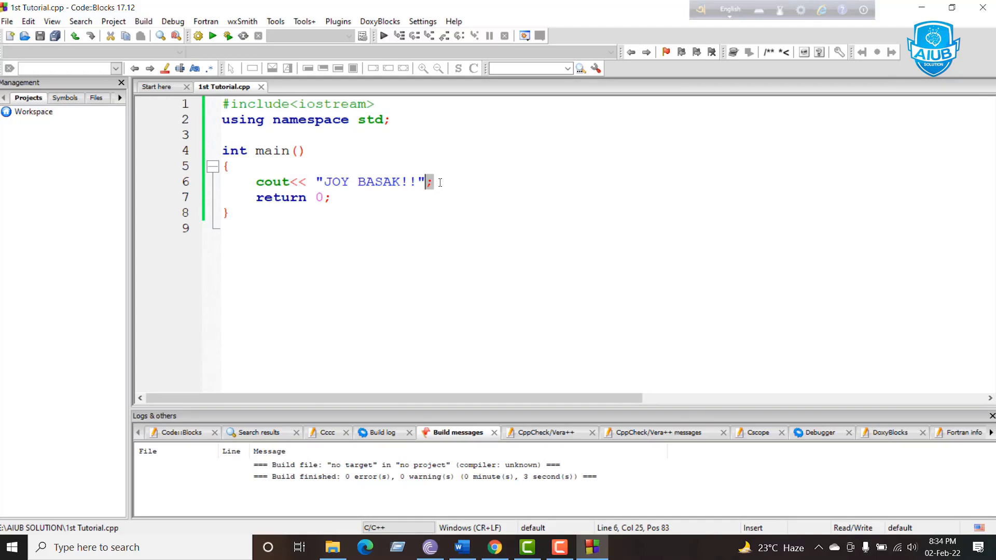
Highlight return 0; and main's closing brace, then start a fresh build-and-run of the program.
key(Right)
drag(335, 198, 257, 198)
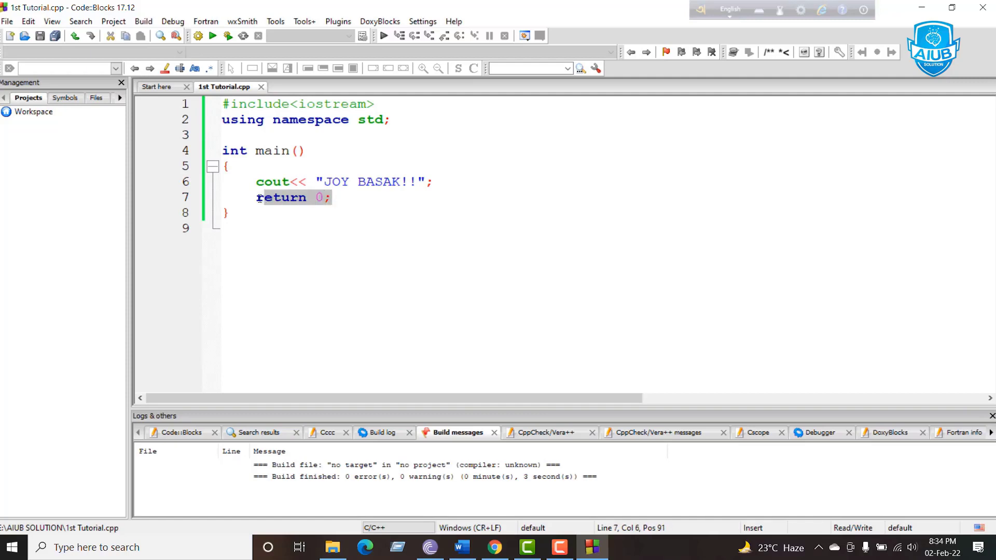
click(284, 201)
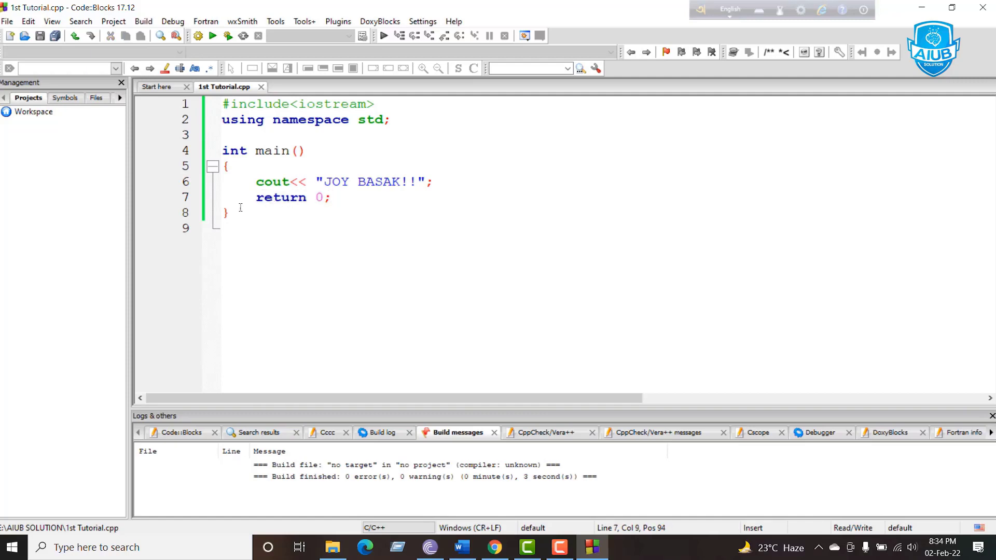
click(226, 213)
click(230, 214)
click(228, 36)
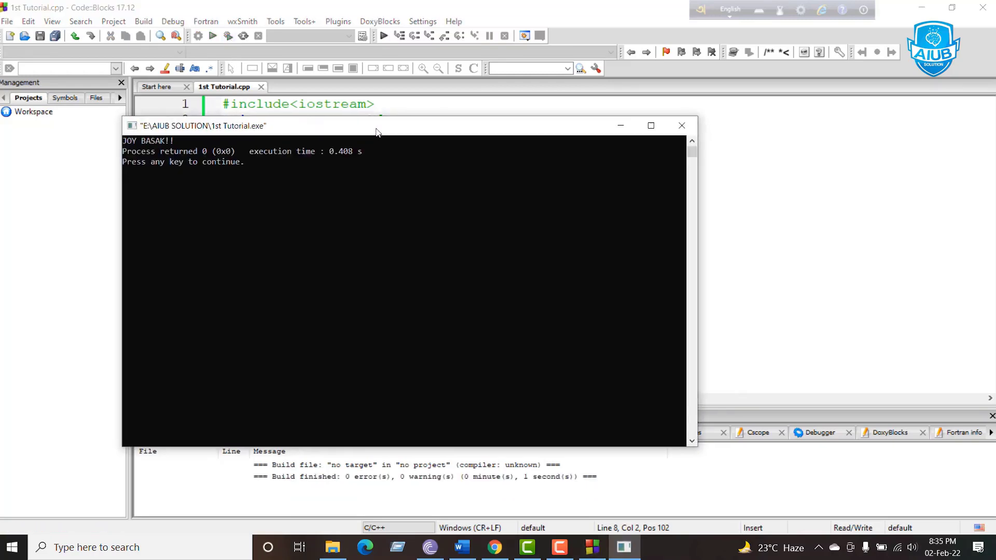
Move the JOY BASAK!! output console aside and close it, returning to the 0-error build.
drag(217, 119, 373, 126)
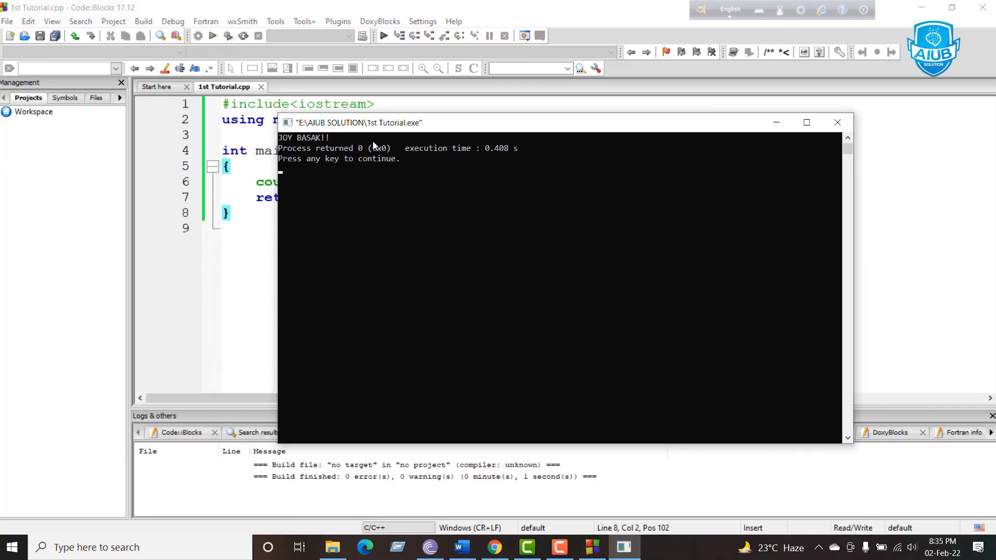
mouse_move(461, 125)
mouse_down()
mouse_move(655, 145)
mouse_move(640, 152)
mouse_up()
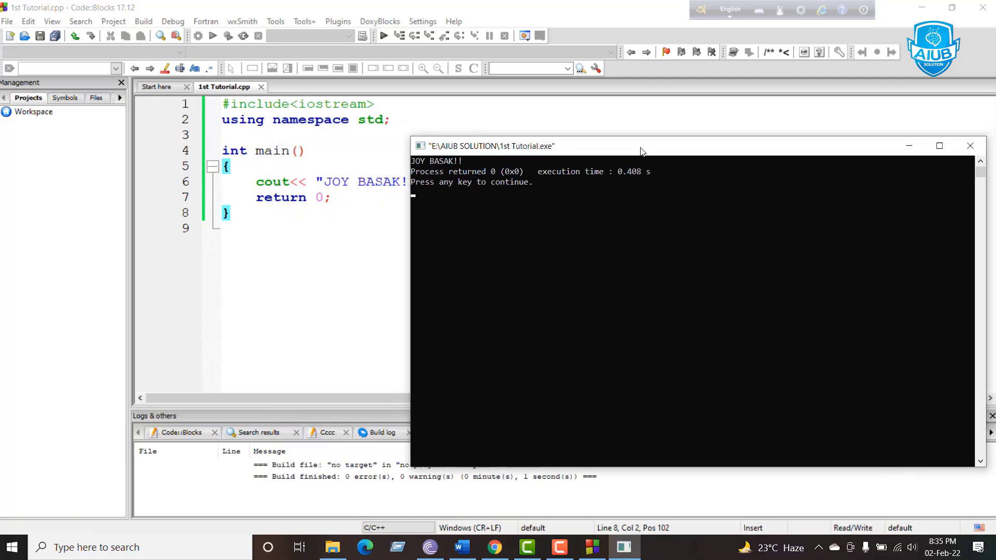
click(970, 146)
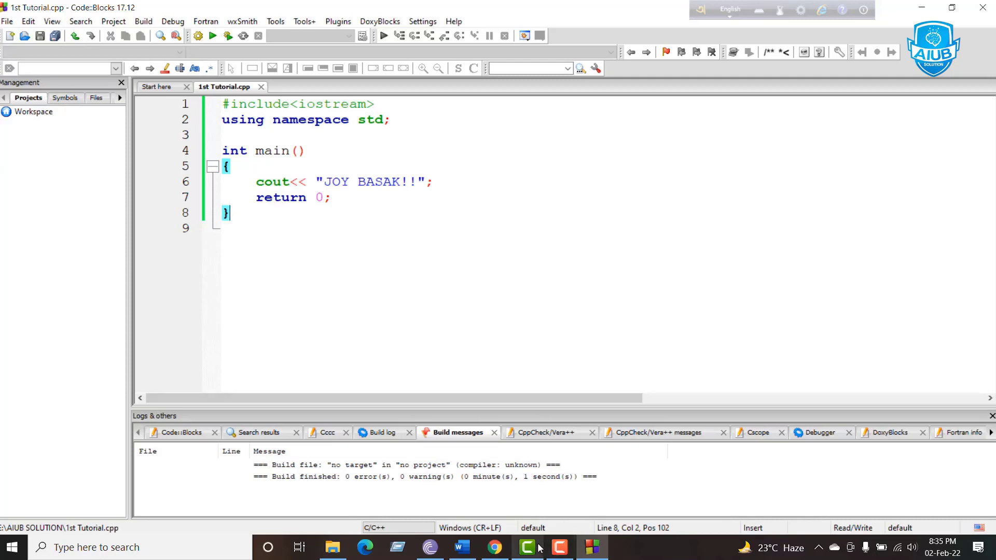
click(559, 548)
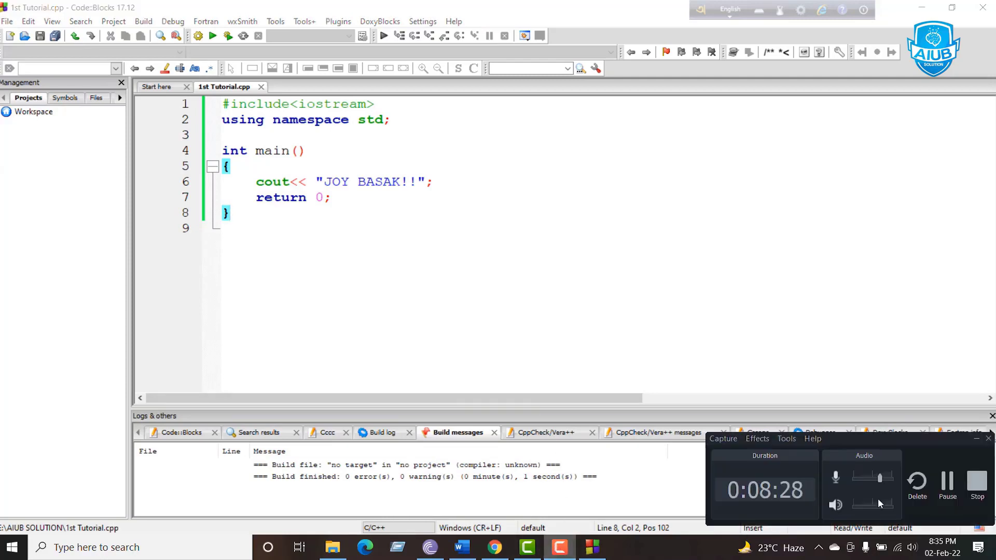
click(949, 486)
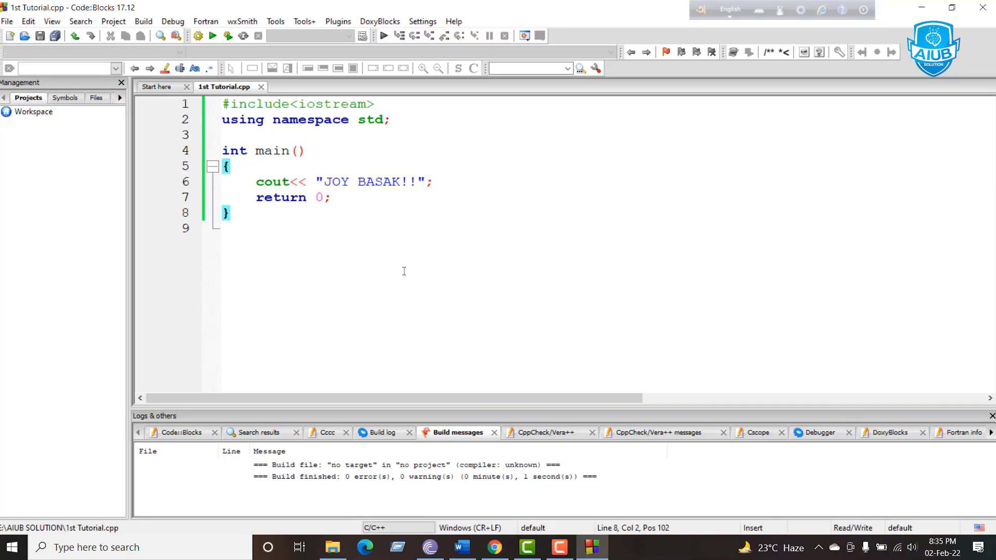